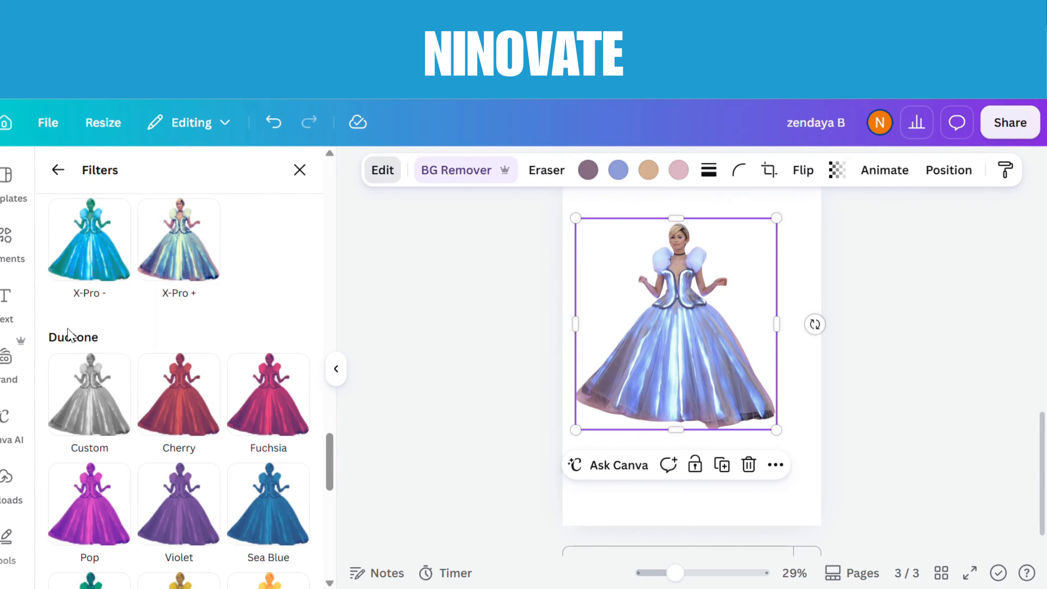
Step: Turn the ball gown cutout on page 3 into a solid black silhouette with a custom duotone filter
left_click(89, 394)
left_click(296, 435)
left_click_drag(300, 247, 302, 393)
left_click(296, 482)
left_click(295, 481)
left_click(388, 250)
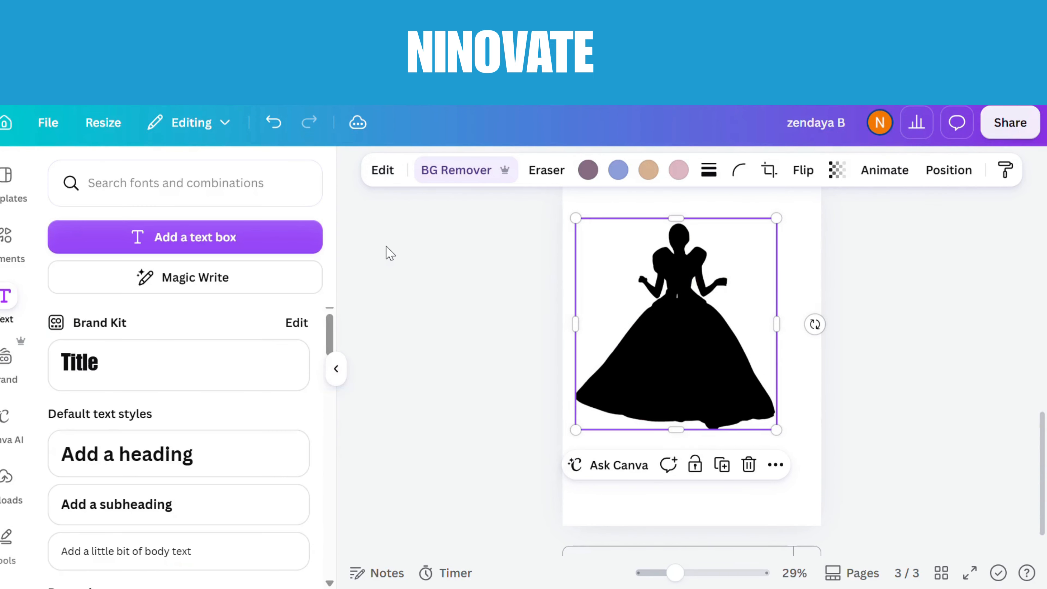
Step: Reposition the black silhouette so it sits centred across page 3
left_click(434, 238)
left_click(694, 342)
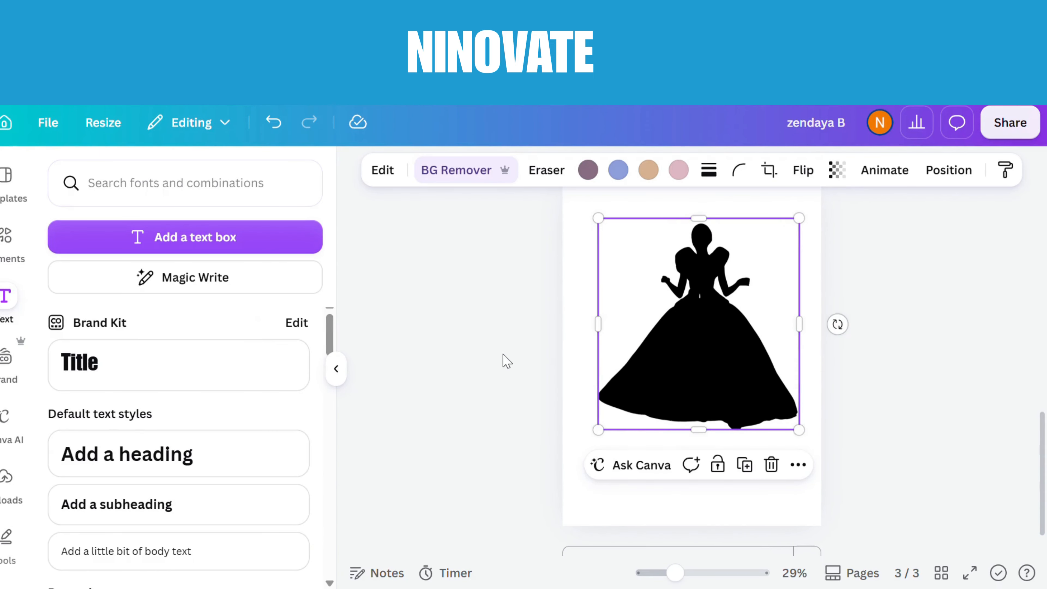
left_click_drag(682, 367, 693, 365)
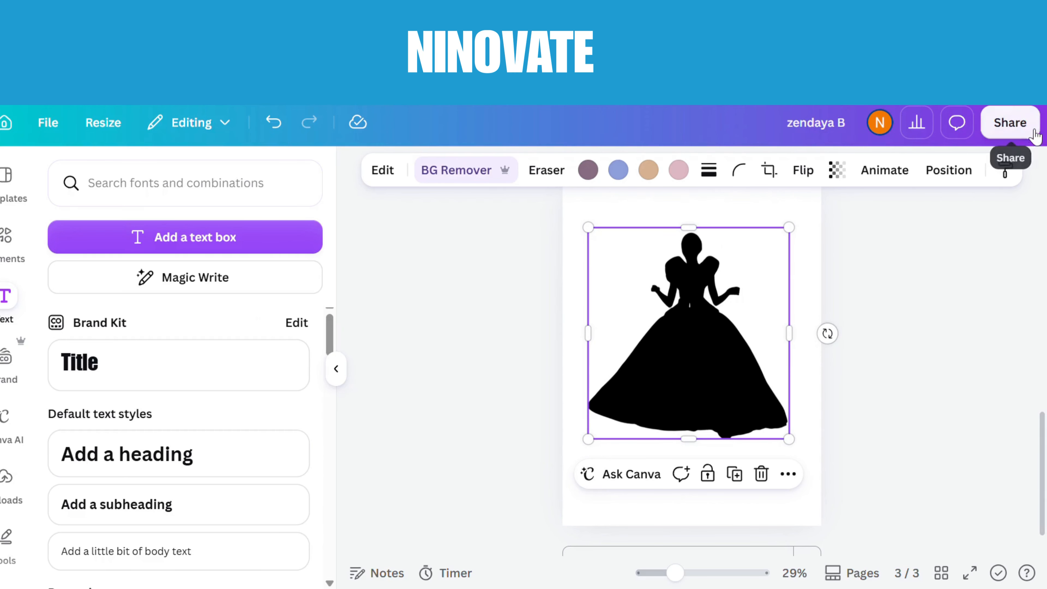
Step: Copy page 3 to the clipboard as an image from the sharing options
left_click(1010, 123)
scroll(1033, 544, "down", 3)
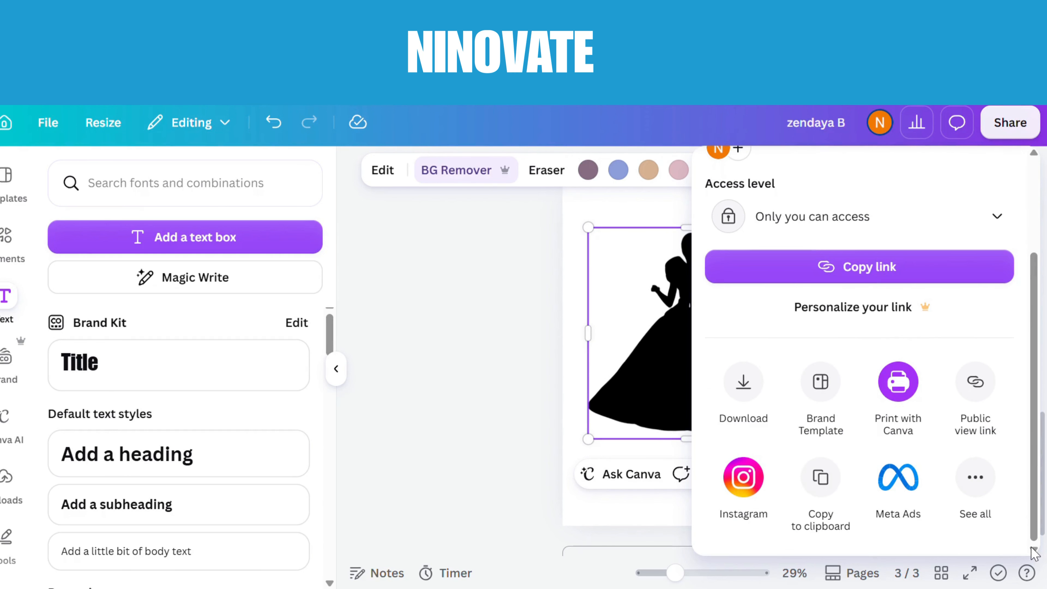
left_click(980, 516)
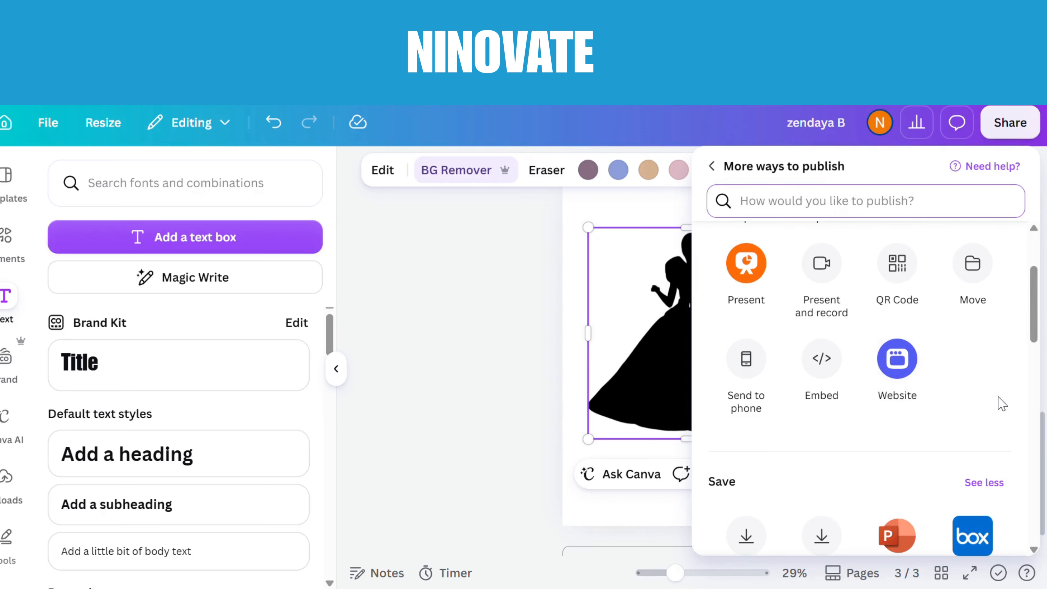
scroll(1042, 326, "up", 3)
left_click(814, 314)
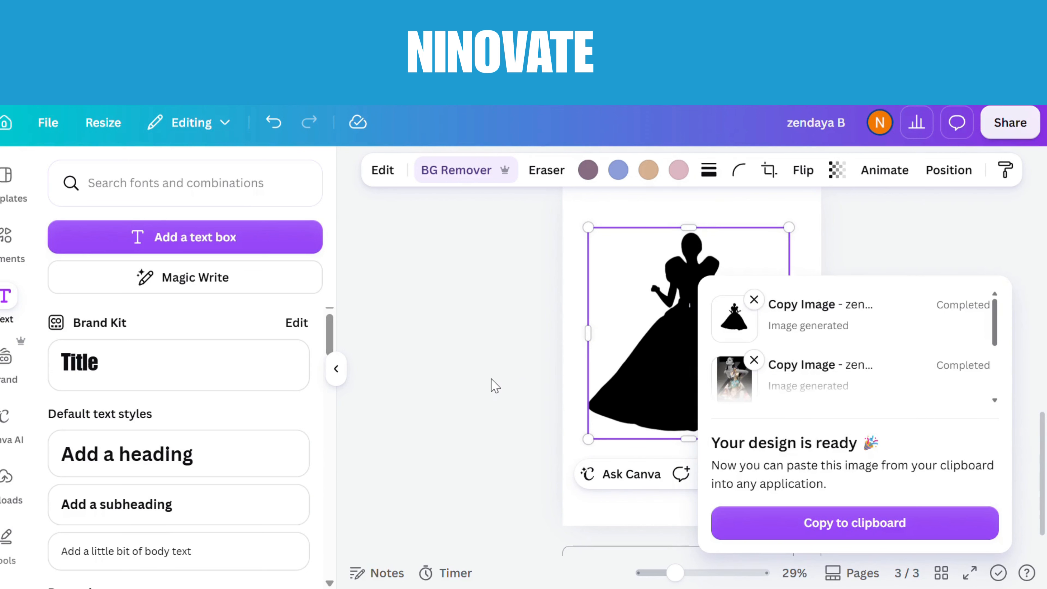
Step: Delete the original silhouette from page 3 and paste the copied flat image in its place
left_click(488, 354)
left_click(672, 351)
left_click(761, 475)
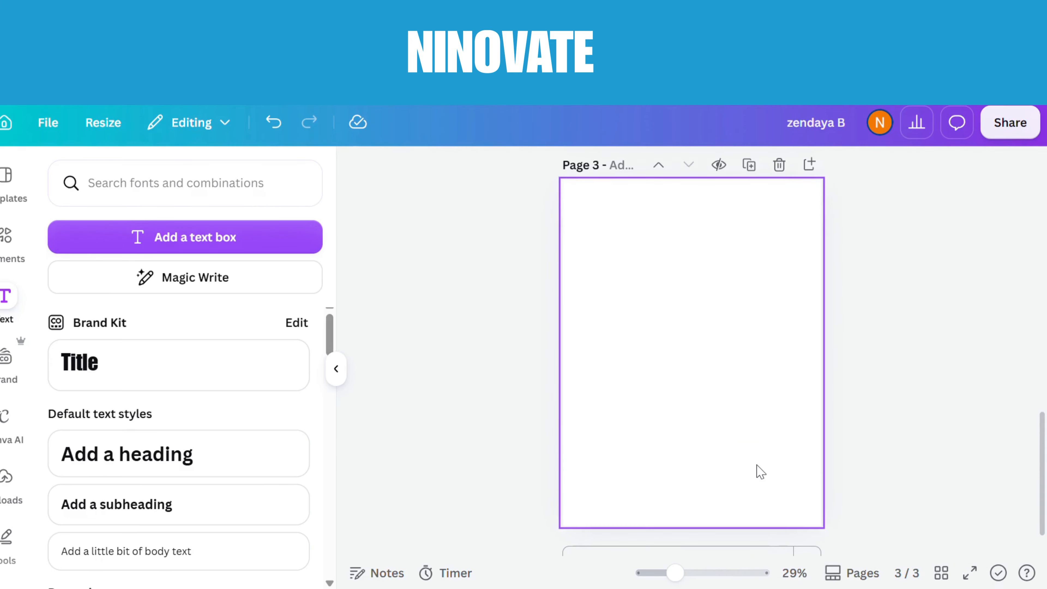
right_click(701, 344)
left_click(737, 320)
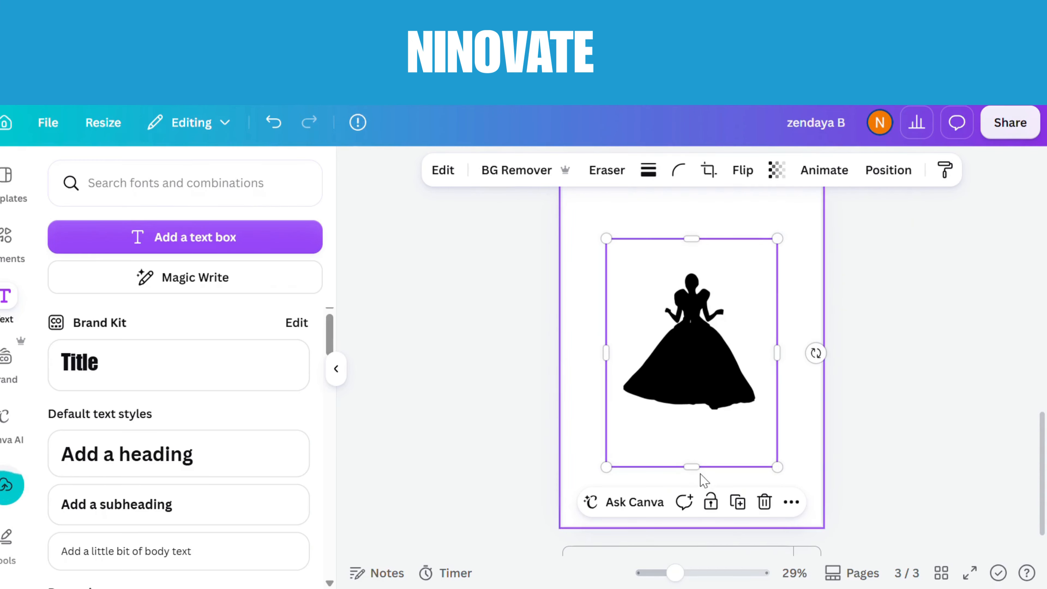
Step: Crop the pasted silhouette image's empty upper and lower margins, shrink it slightly and move it to the page's upper left corner
left_click_drag(692, 467, 697, 430)
left_click(692, 240)
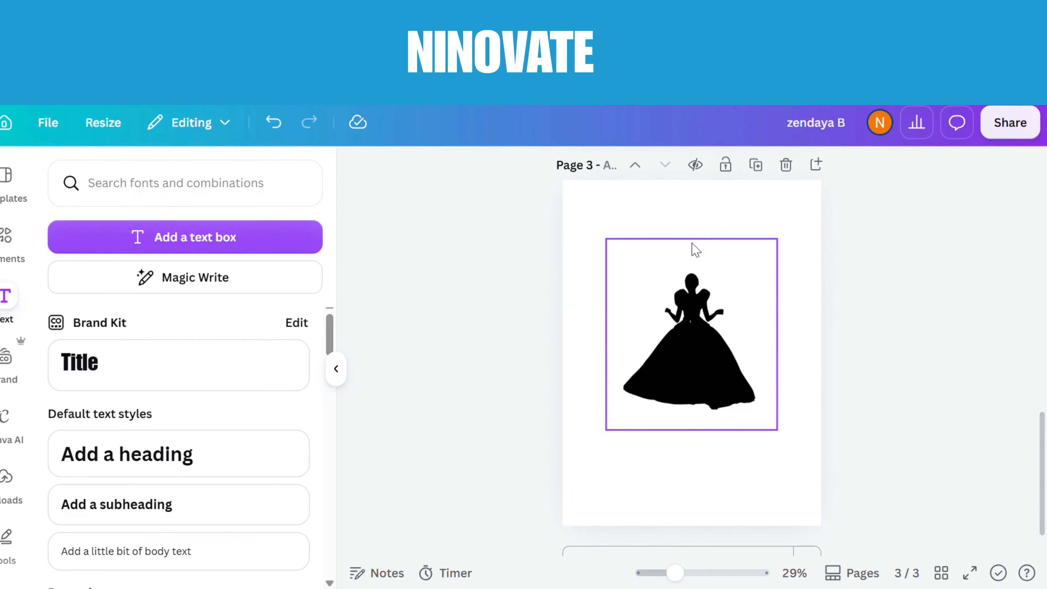
left_click_drag(692, 241, 698, 268)
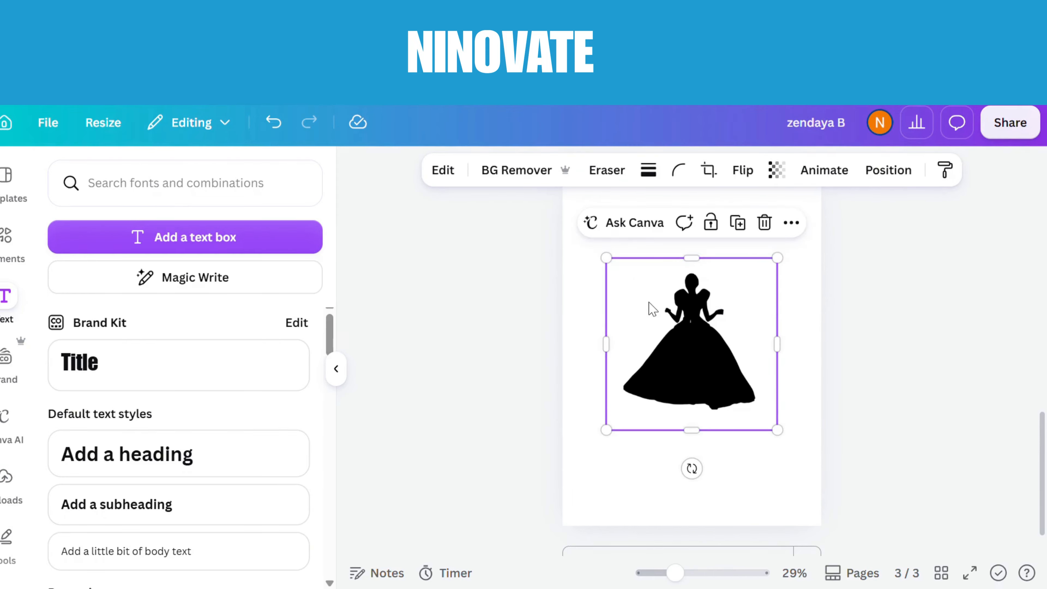
left_click_drag(609, 261, 616, 268)
left_click_drag(667, 331, 624, 259)
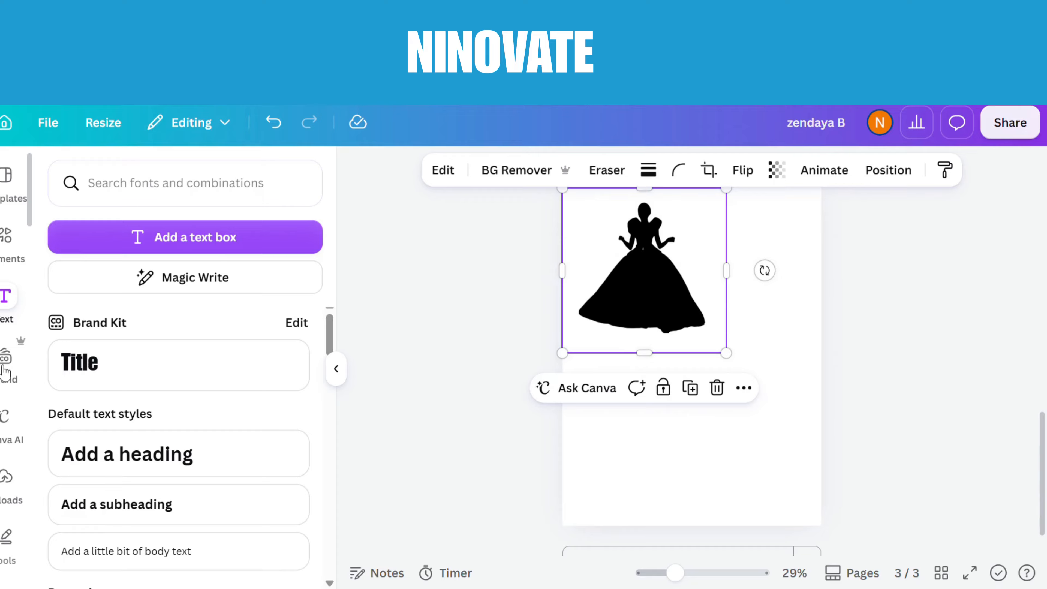
Step: Add the pink floral photo collage from the uploads, shrink it into the page's lower right area and adjust the silhouette's position
left_click(9, 464)
left_click(103, 491)
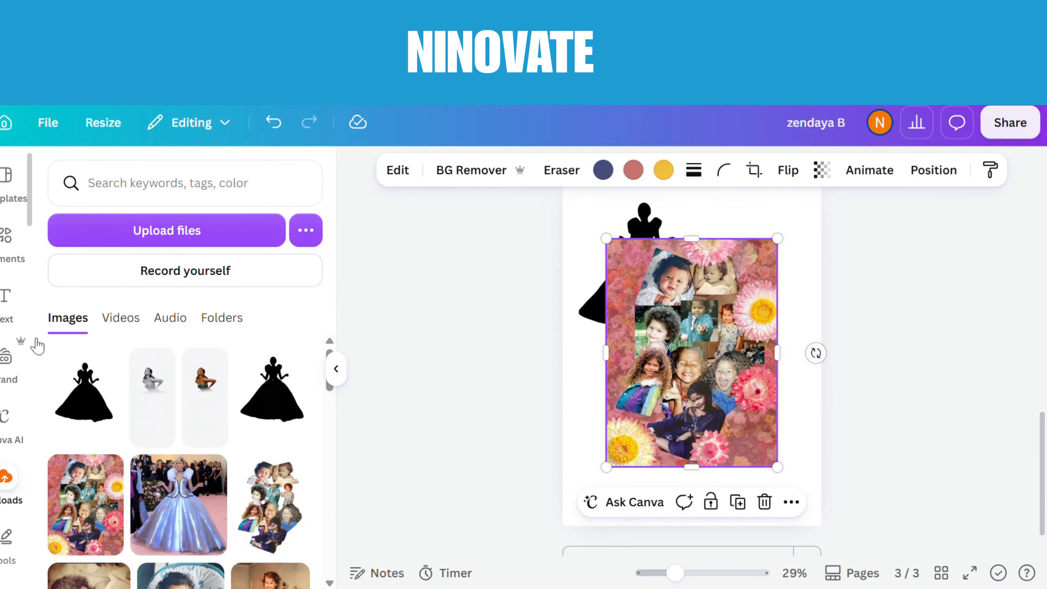
left_click(15, 320)
left_click_drag(606, 238, 658, 308)
left_click_drag(708, 386, 726, 419)
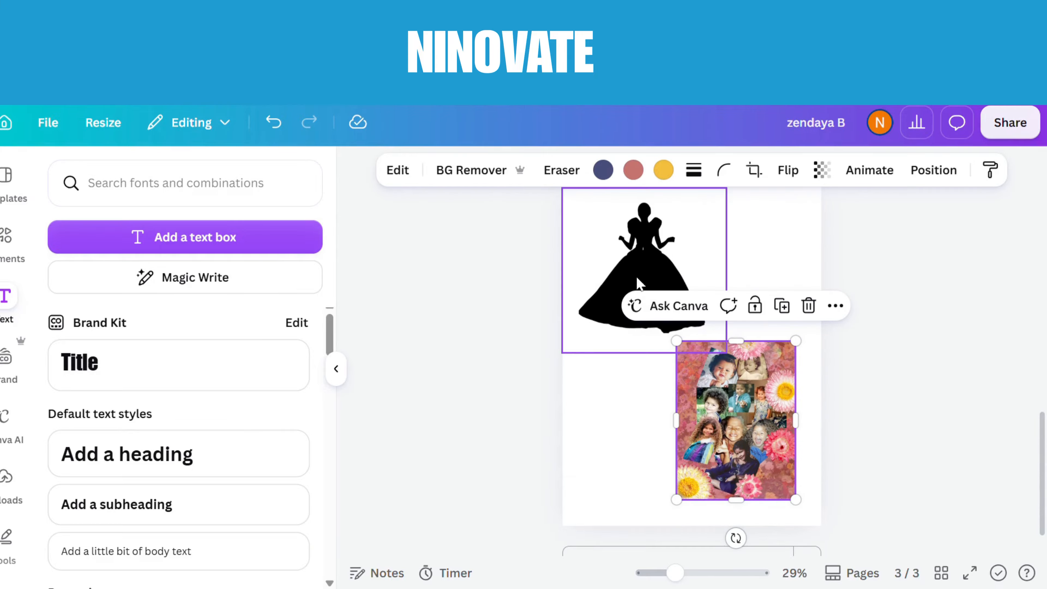
mouse_move(654, 282)
left_mouse_down()
mouse_move(645, 317)
mouse_move(655, 293)
left_mouse_up()
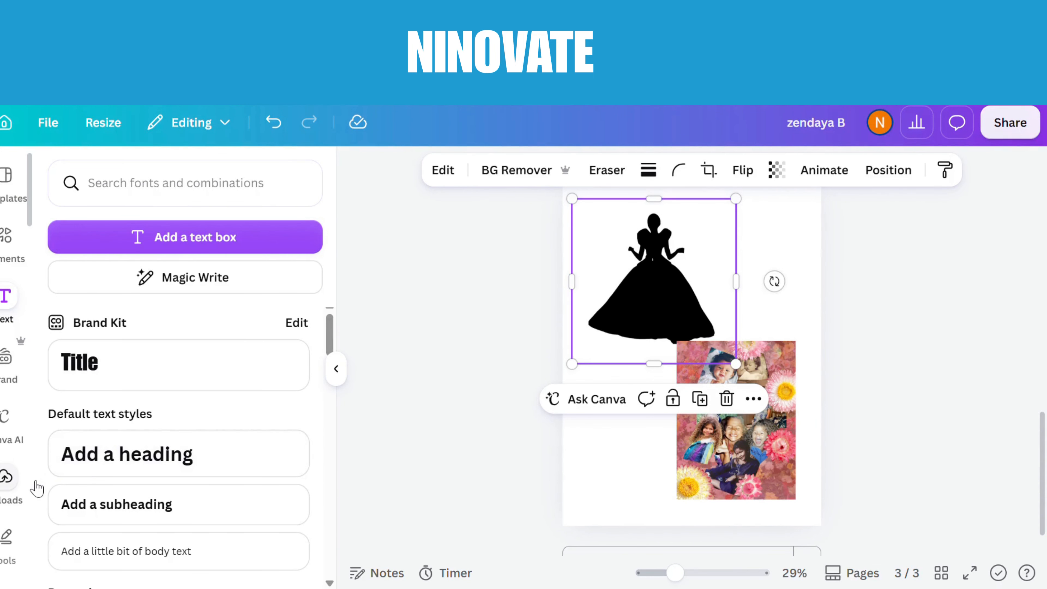
Step: Open the Blend Image app
scroll(25, 485, "down", 3)
scroll(25, 485, "down", 3)
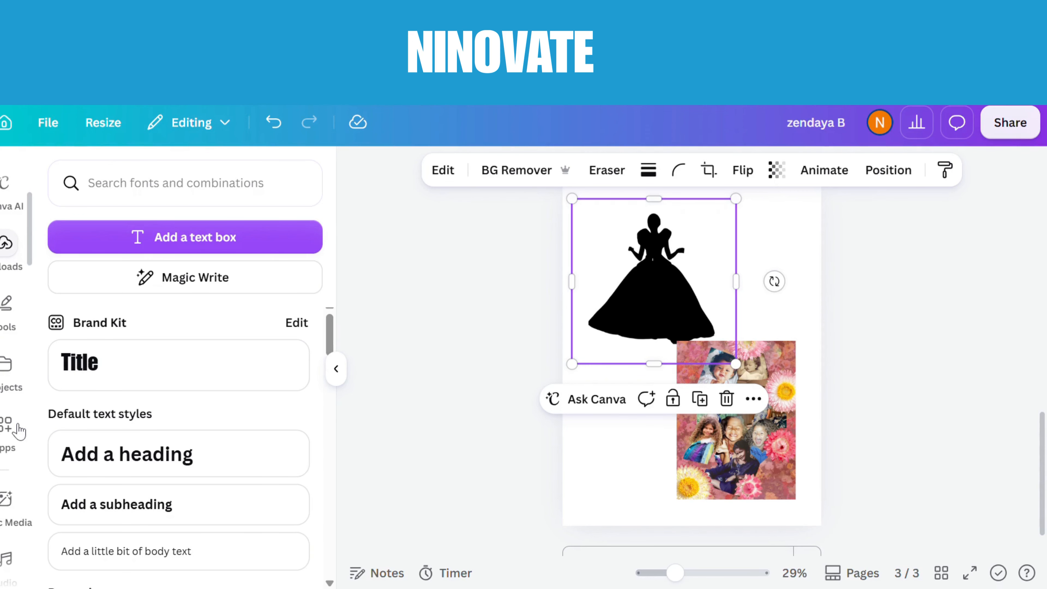
left_click(15, 449)
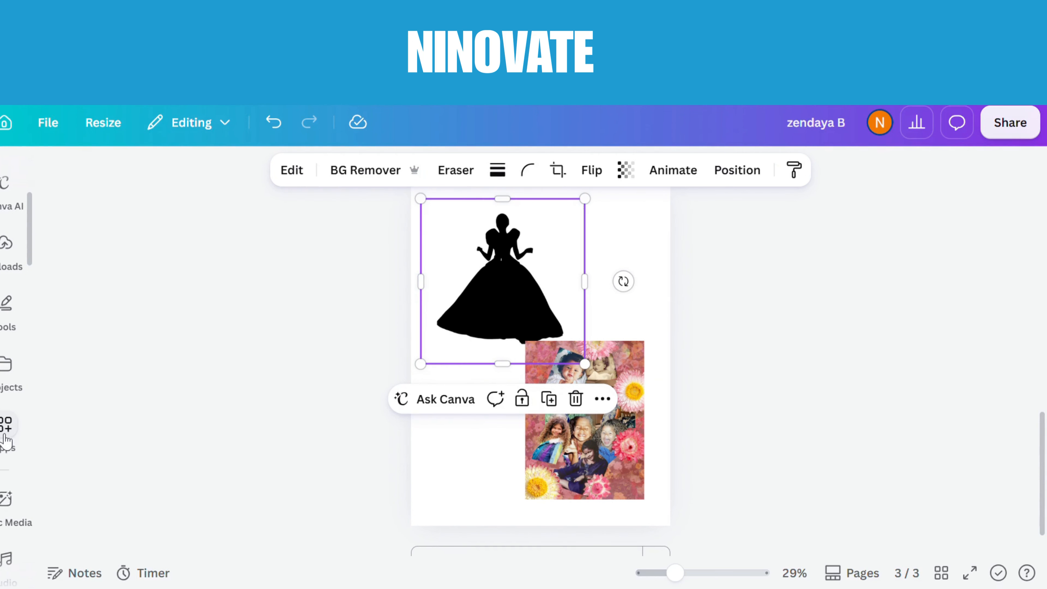
left_click(5, 439)
left_click(167, 182)
left_click(81, 256)
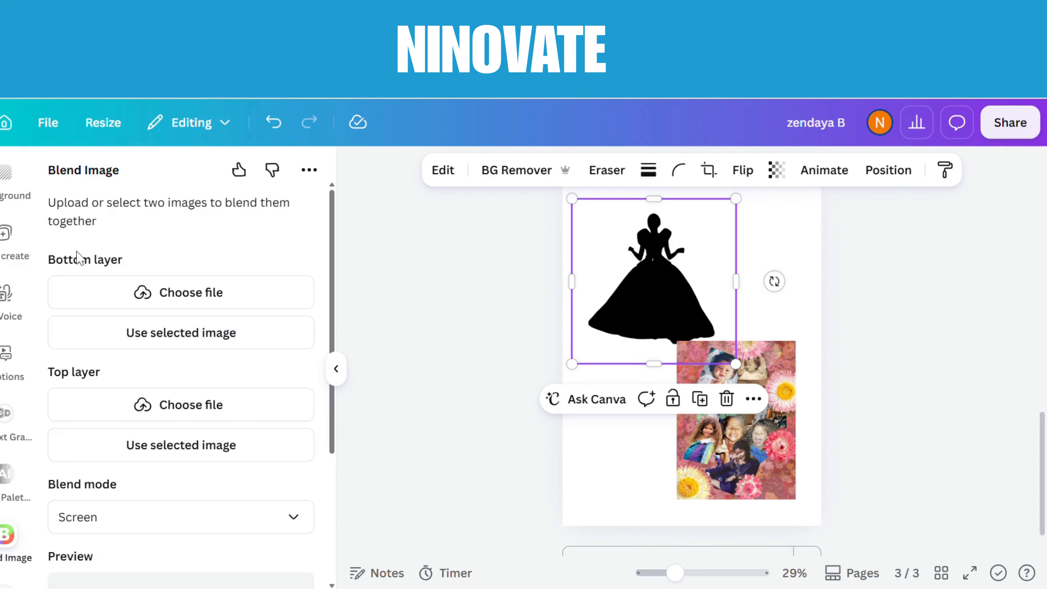
Step: Set the black silhouette as the bottom blend layer and the floral photo collage as the top layer
left_click(553, 253)
left_click(695, 270)
left_click(227, 330)
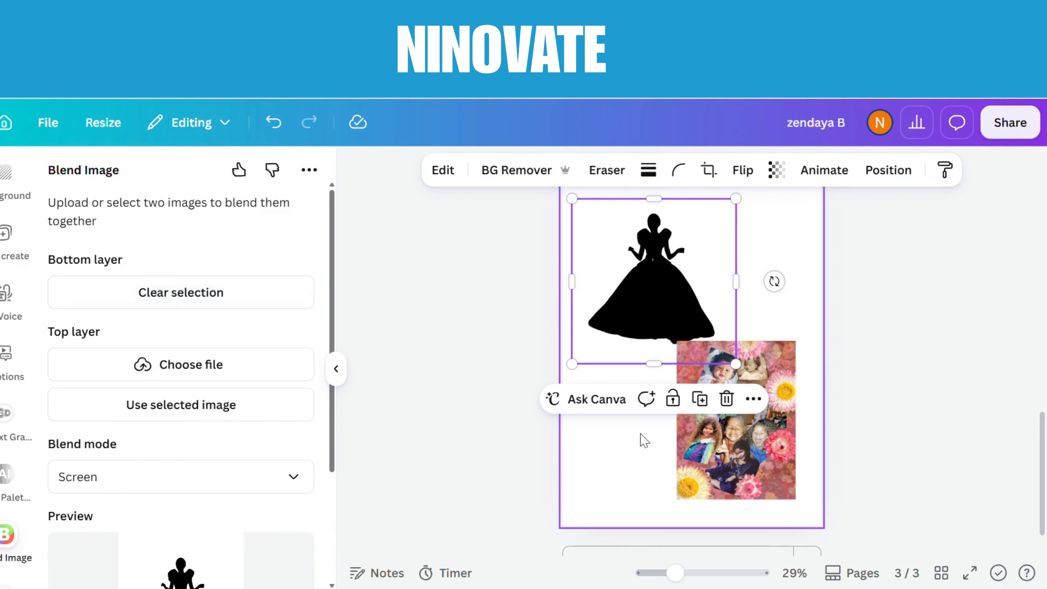
left_click(745, 445)
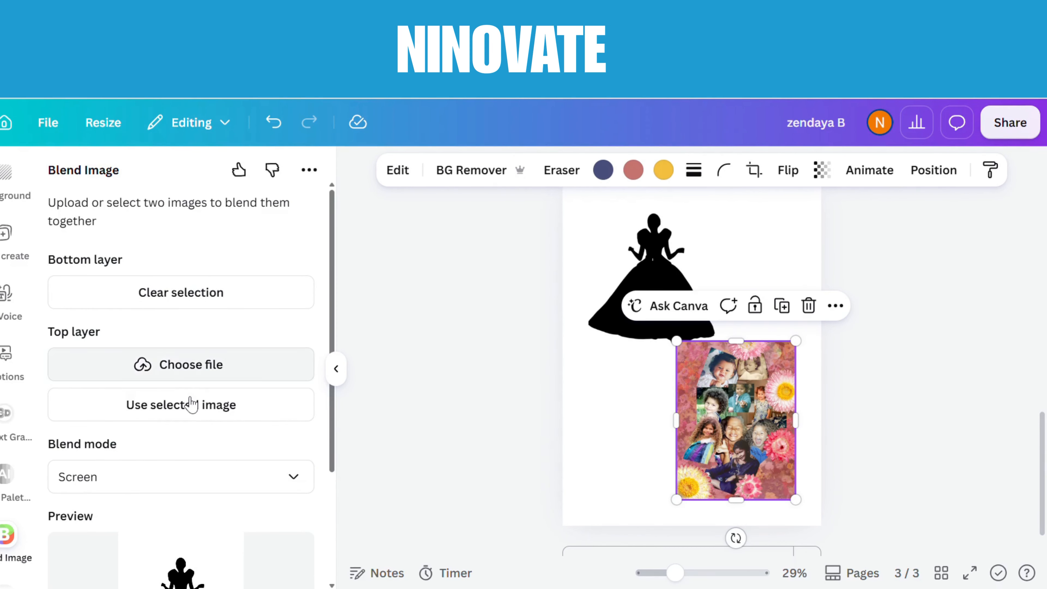
left_click(194, 406)
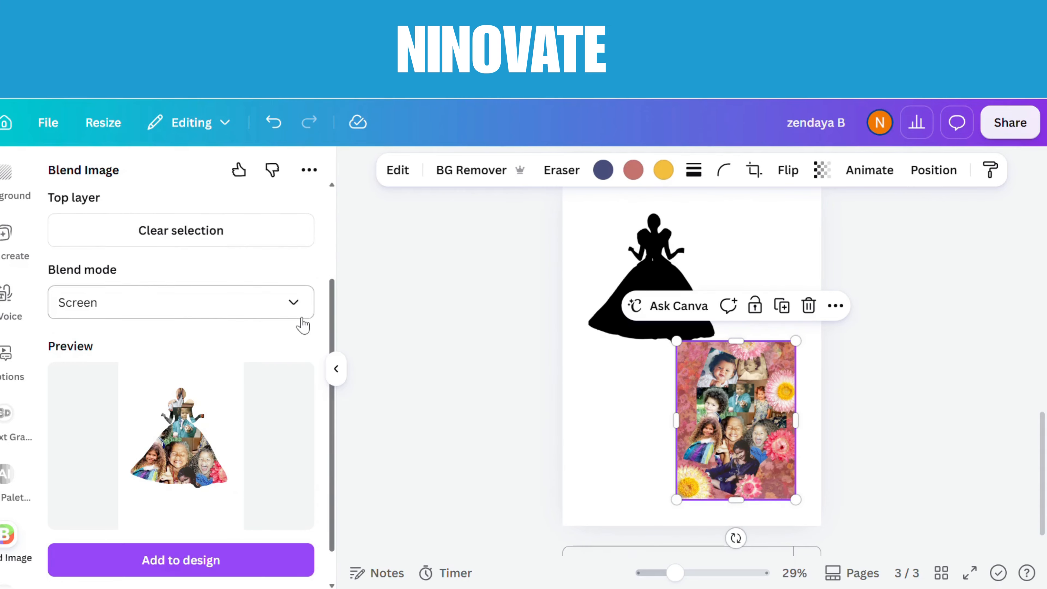
Step: Keep the Screen blend mode and add the blended dress image to the design
left_click(302, 318)
left_click(110, 512)
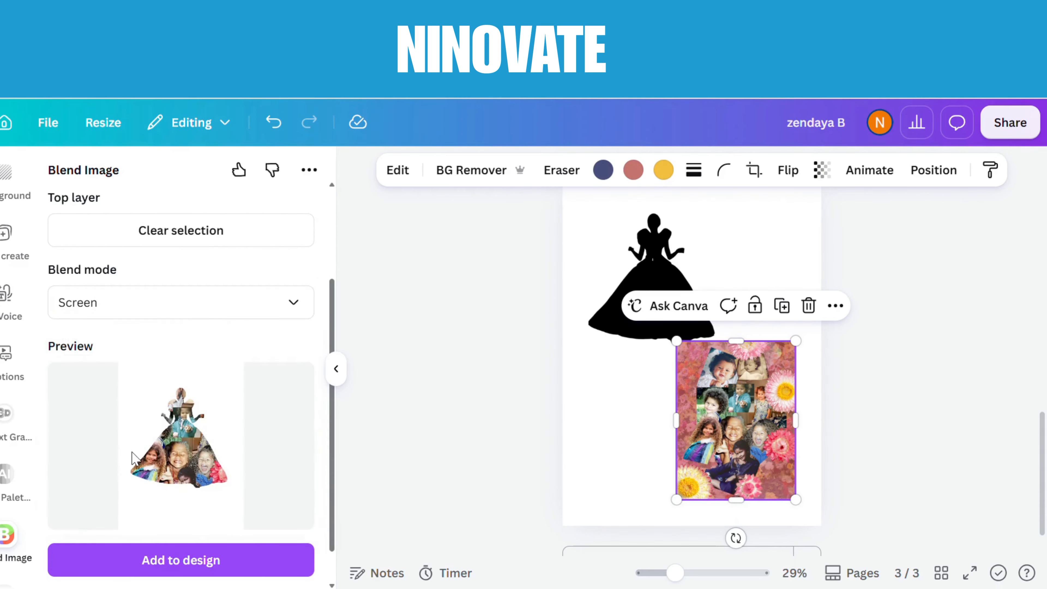
left_click(181, 563)
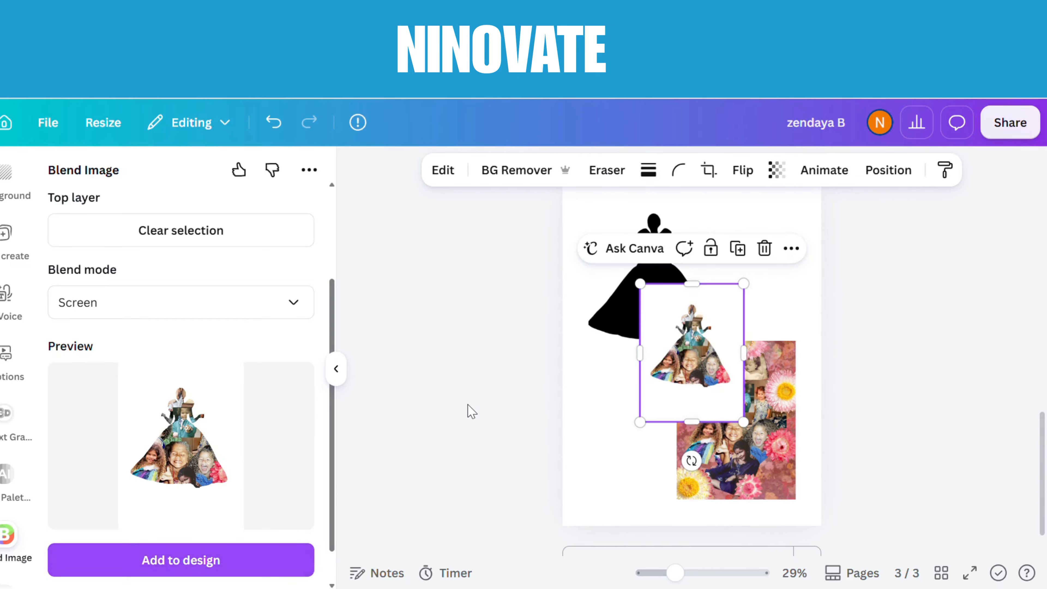
Step: Delete the floral collage and the black silhouette from page 3, keeping only the blended image
left_click(771, 363)
left_click(808, 305)
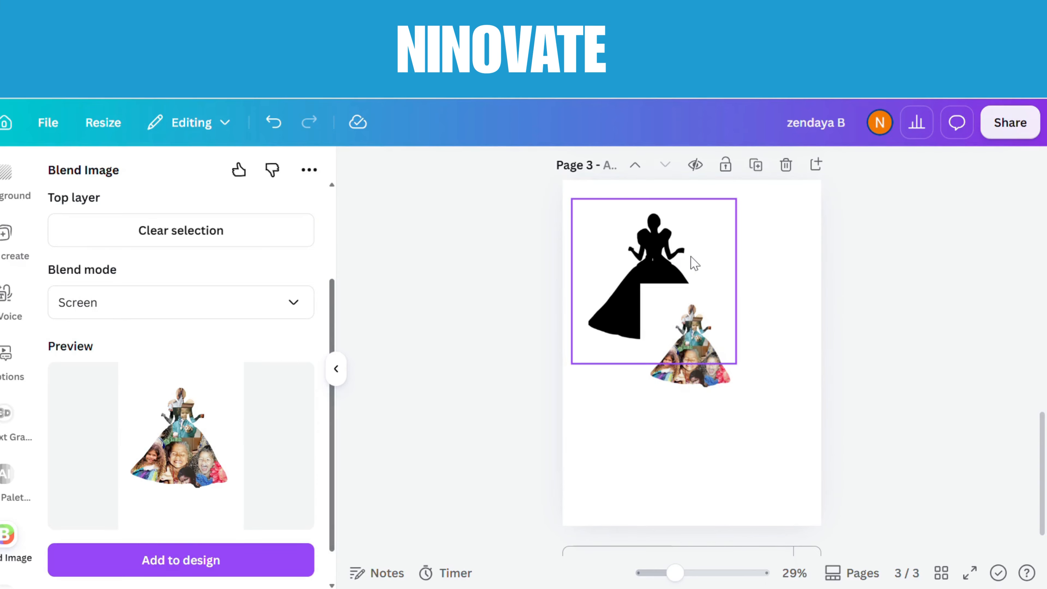
left_click(692, 264)
left_click(726, 399)
Step: Enlarge the blended dress image, move it toward the page's lower right and remove its background
left_click(651, 293)
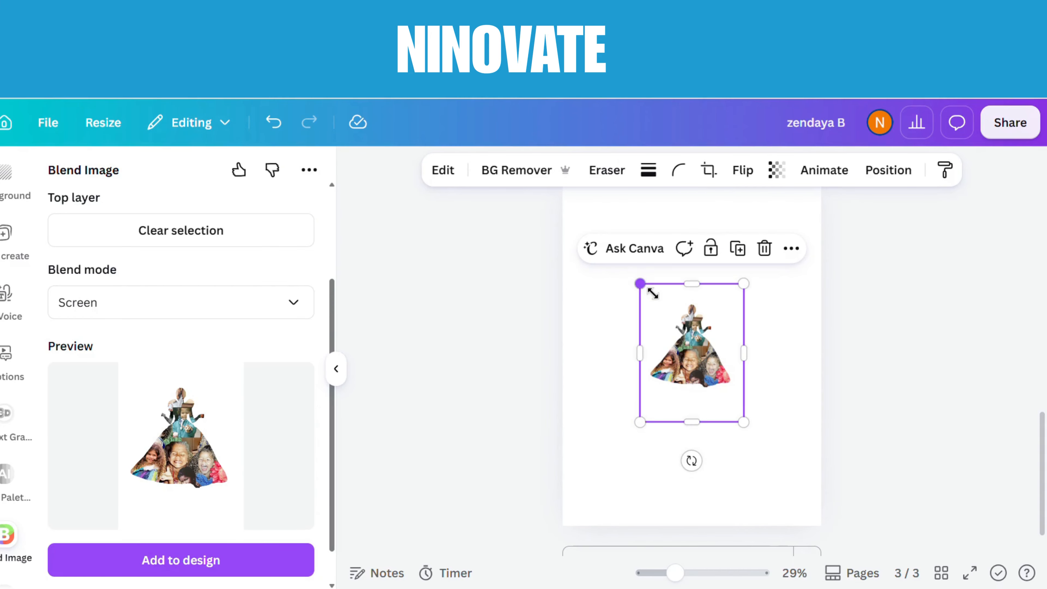
left_click_drag(642, 286, 603, 237)
left_click_drag(744, 421, 785, 511)
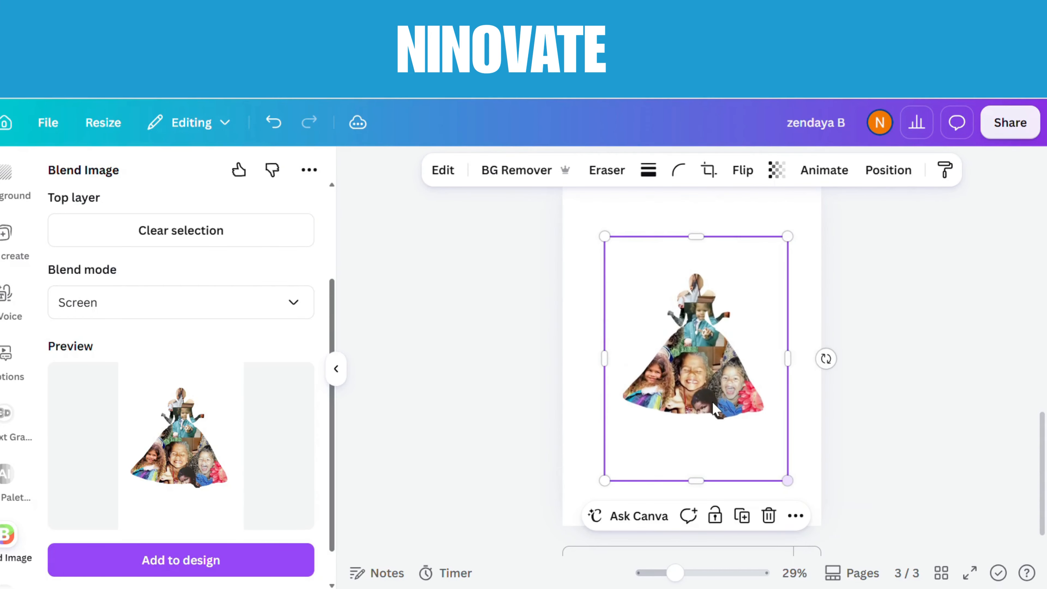
left_click_drag(697, 371, 730, 408)
left_click(517, 171)
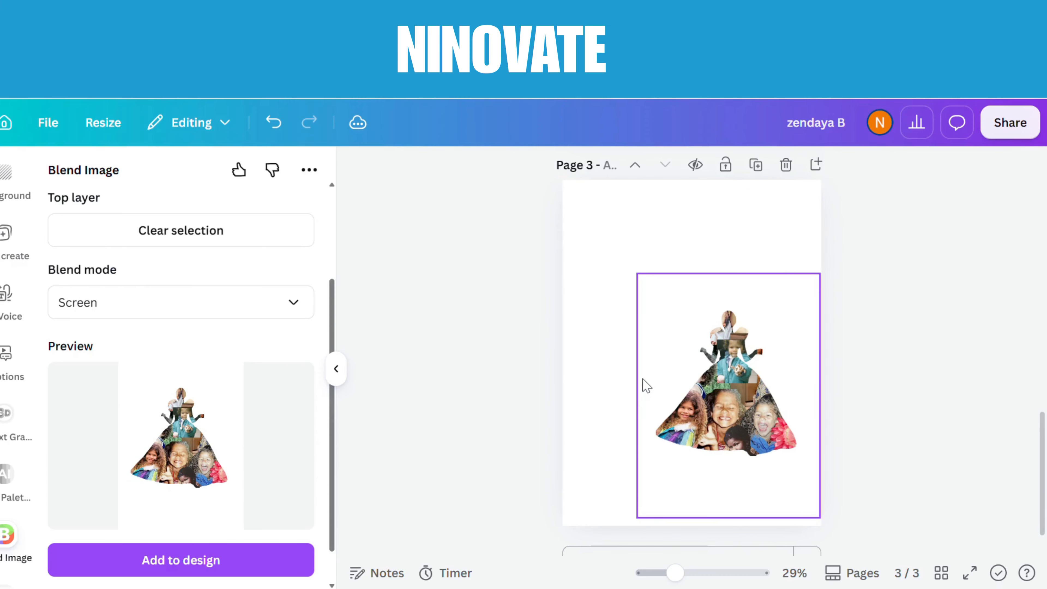
Step: Crop the empty margins around the photo-filled dress and move it to the page's lower right corner
left_click_drag(747, 285, 743, 306)
left_click_drag(642, 413, 654, 421)
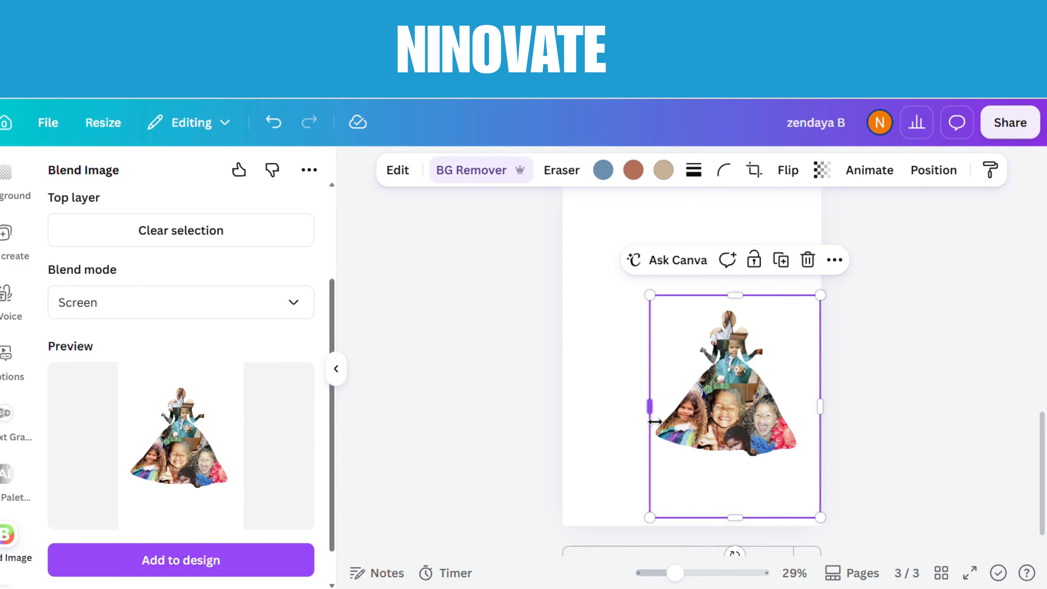
left_click_drag(746, 529, 746, 462)
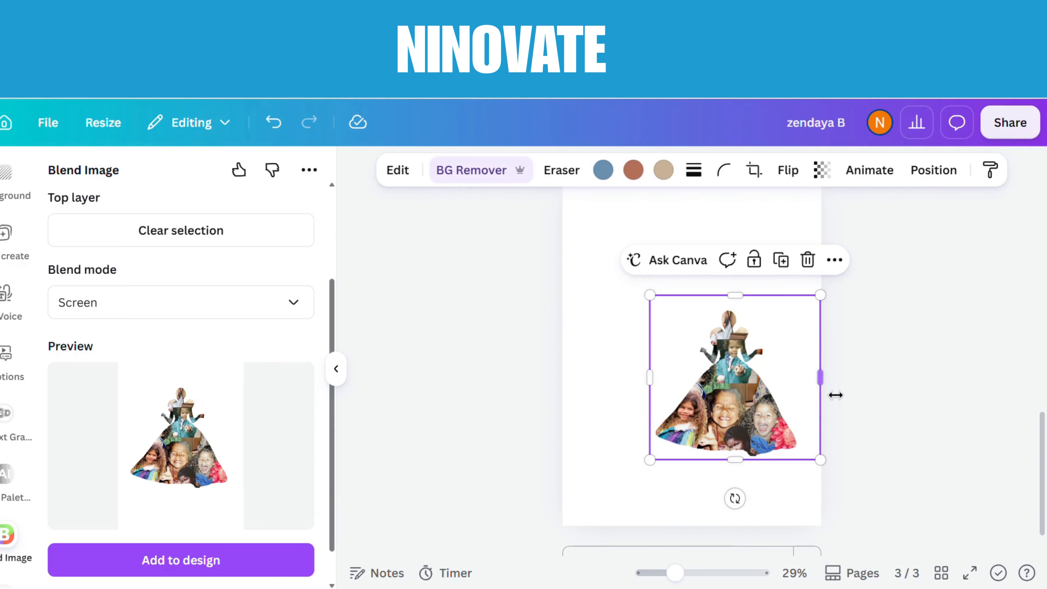
left_click_drag(836, 395, 764, 464)
Step: Add the phone screenshot of the woman in the red gown from the uploads to page 3
scroll(12, 371, "up", 5)
scroll(15, 412, "up", 5)
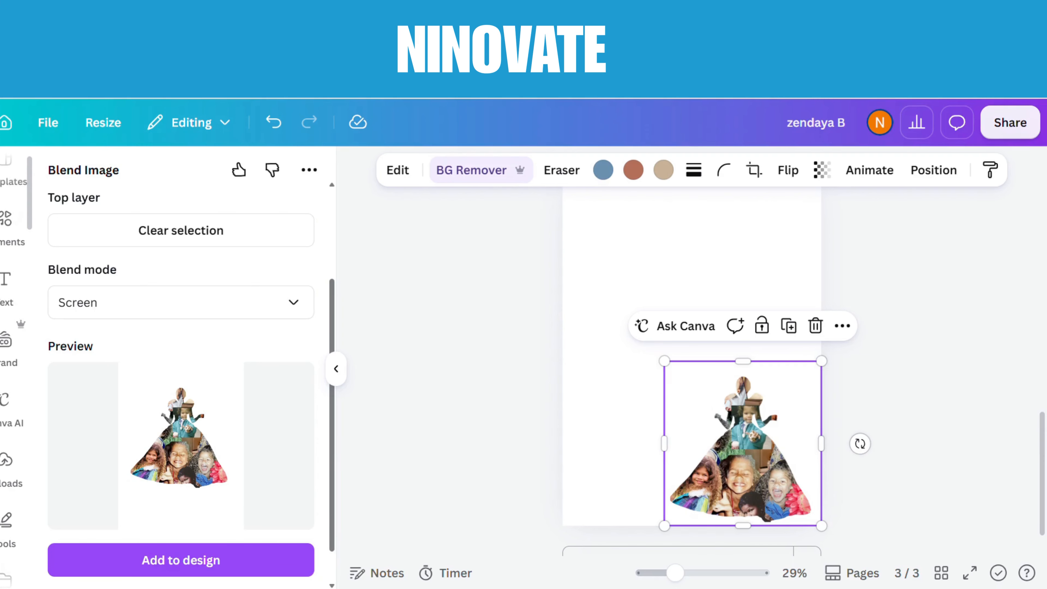
left_click(15, 479)
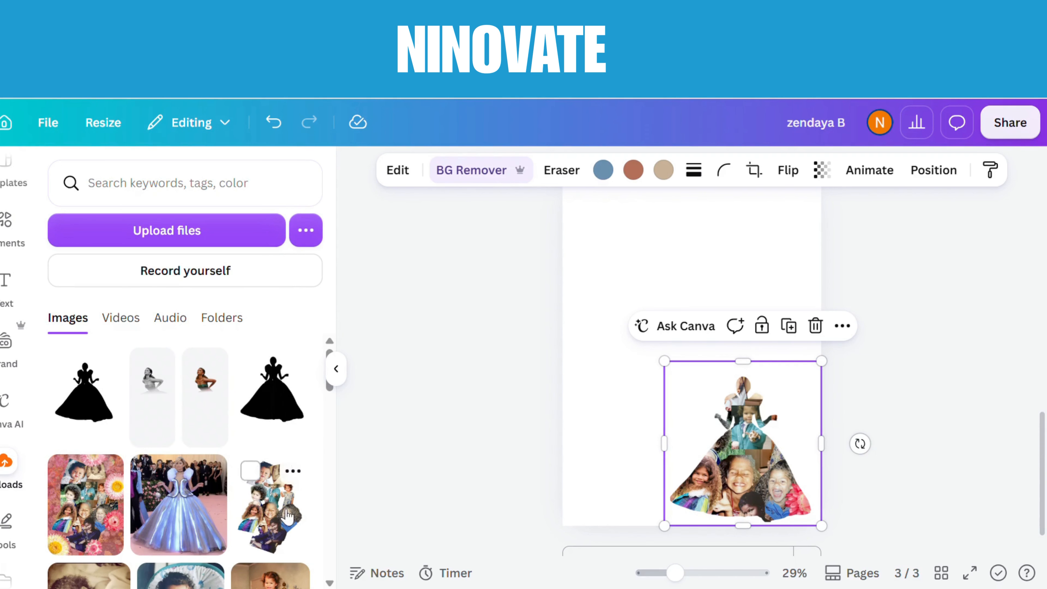
scroll(323, 586, "down", 15)
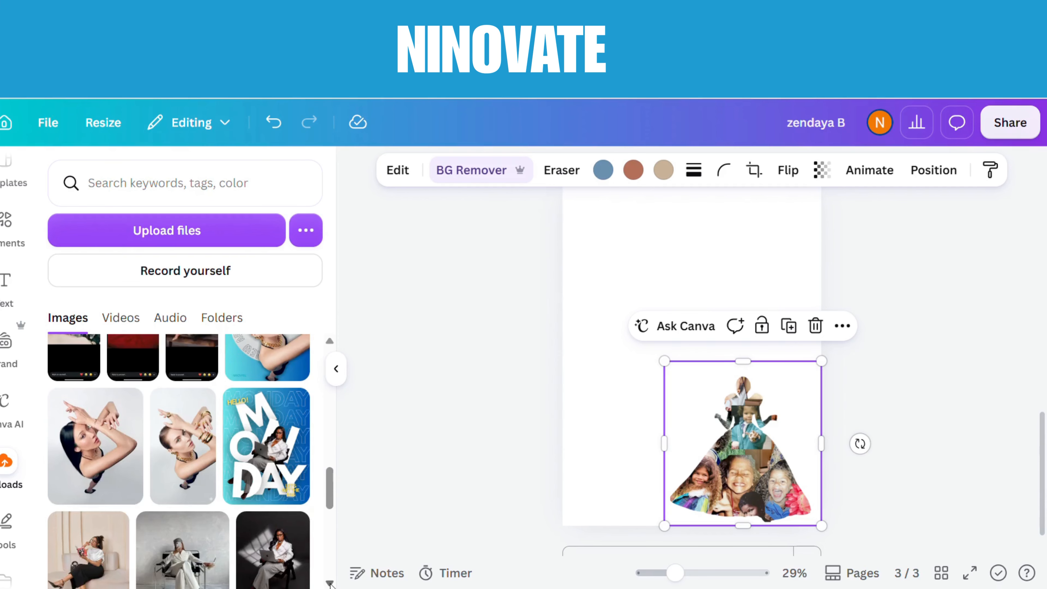
scroll(289, 392, "up", 3)
left_click(151, 417)
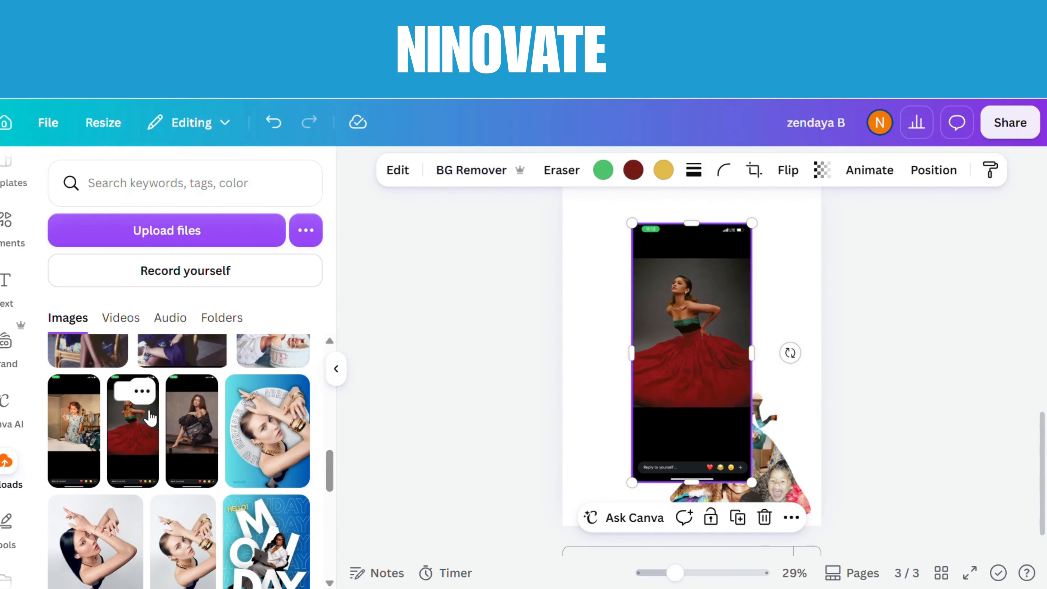
left_click(12, 288)
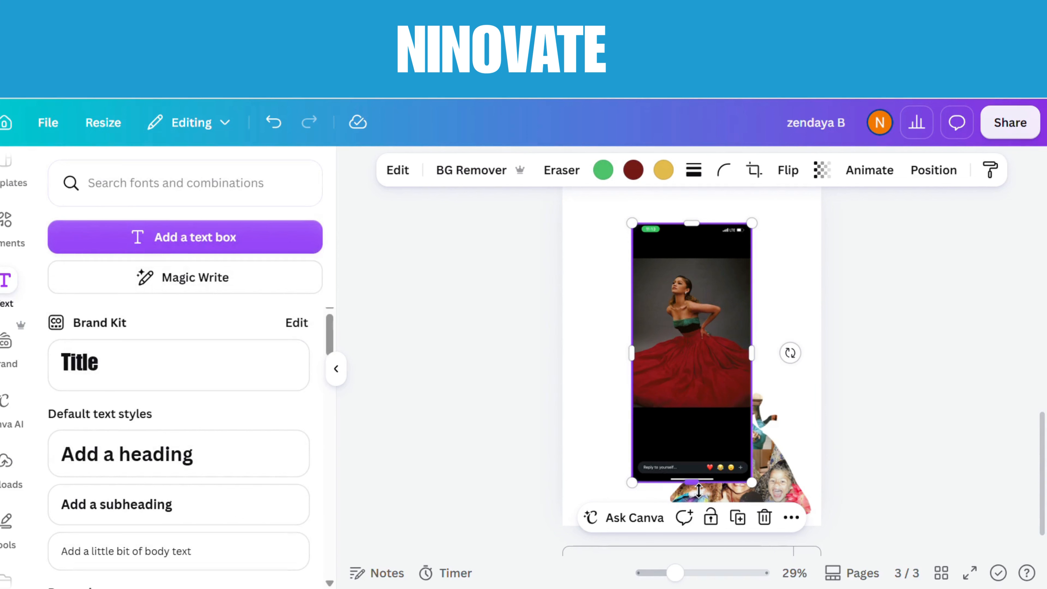
Step: Crop the black bars off the red gown screenshot and enlarge the photo across the upper part of the page
left_click_drag(699, 490, 692, 409)
left_click_drag(698, 234, 598, 216)
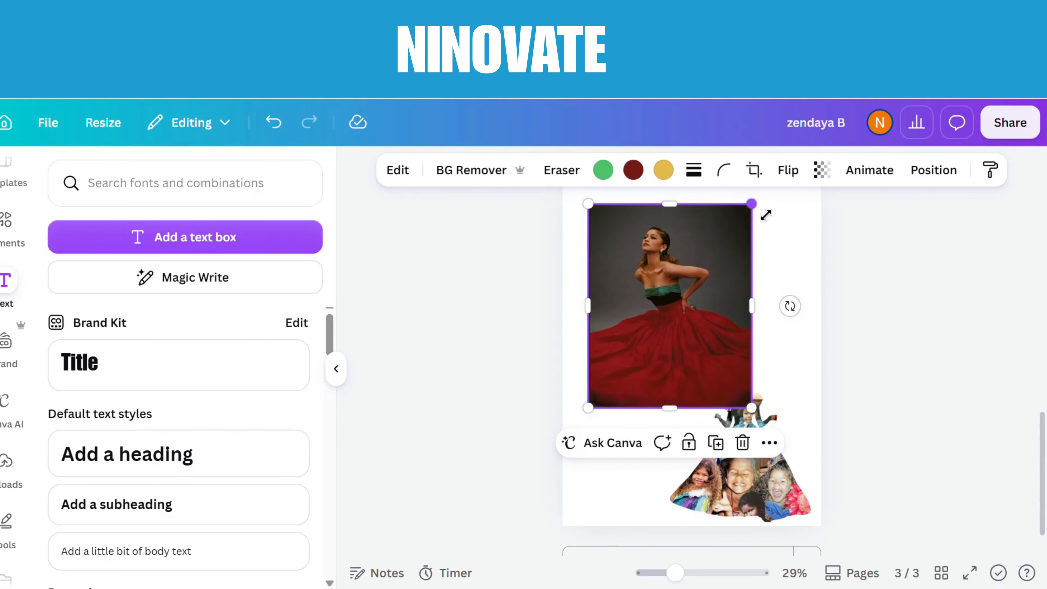
left_click_drag(764, 213, 801, 161)
left_click_drag(598, 414, 569, 451)
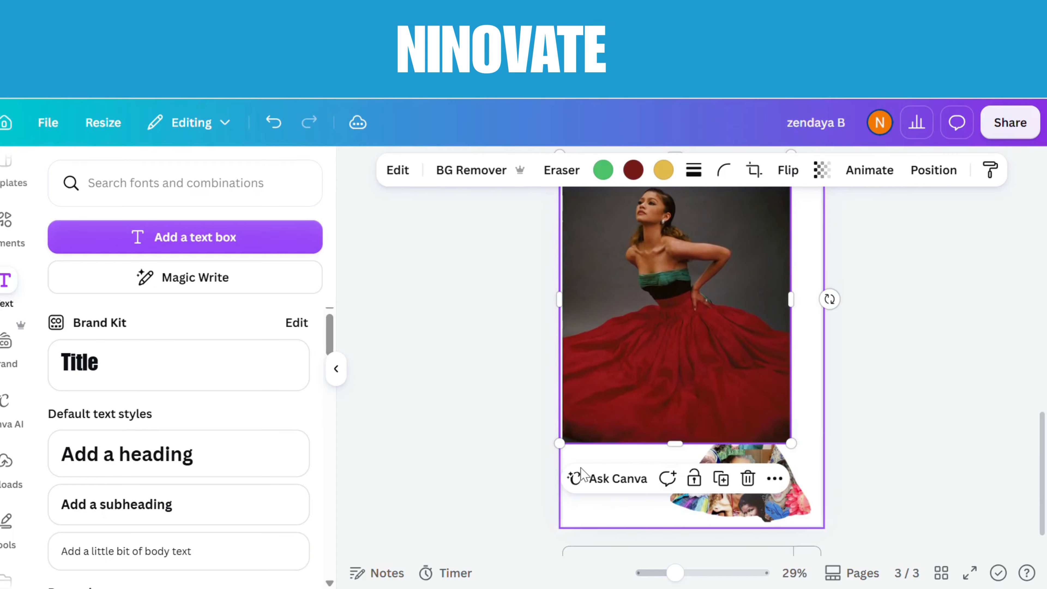
Step: Enlarge the red gown photo to cover the whole page and trim its overhanging sides to the page edges
left_click_drag(796, 454, 841, 471)
mouse_move(705, 492)
left_mouse_down()
mouse_move(705, 516)
mouse_move(705, 487)
left_mouse_up()
left_click_drag(567, 488, 568, 537)
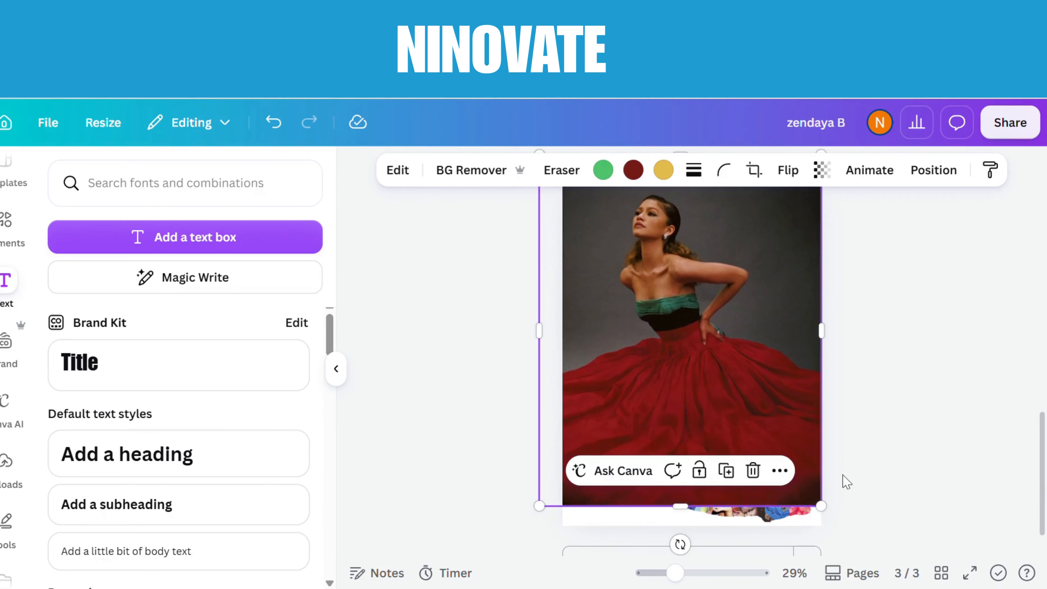
left_click_drag(831, 516, 845, 535)
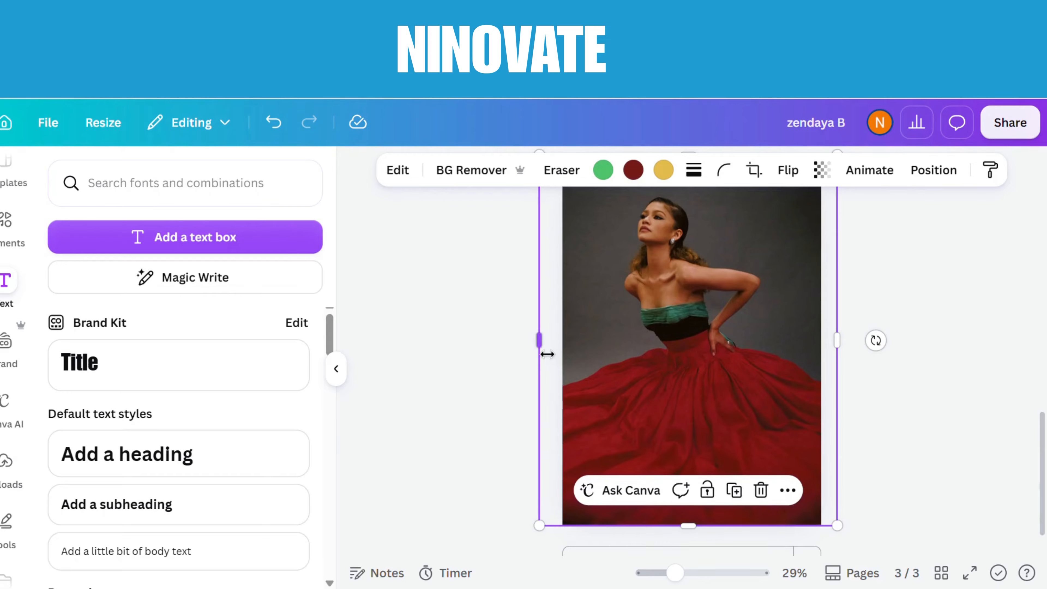
left_click_drag(547, 353, 569, 353)
left_click_drag(845, 349, 830, 352)
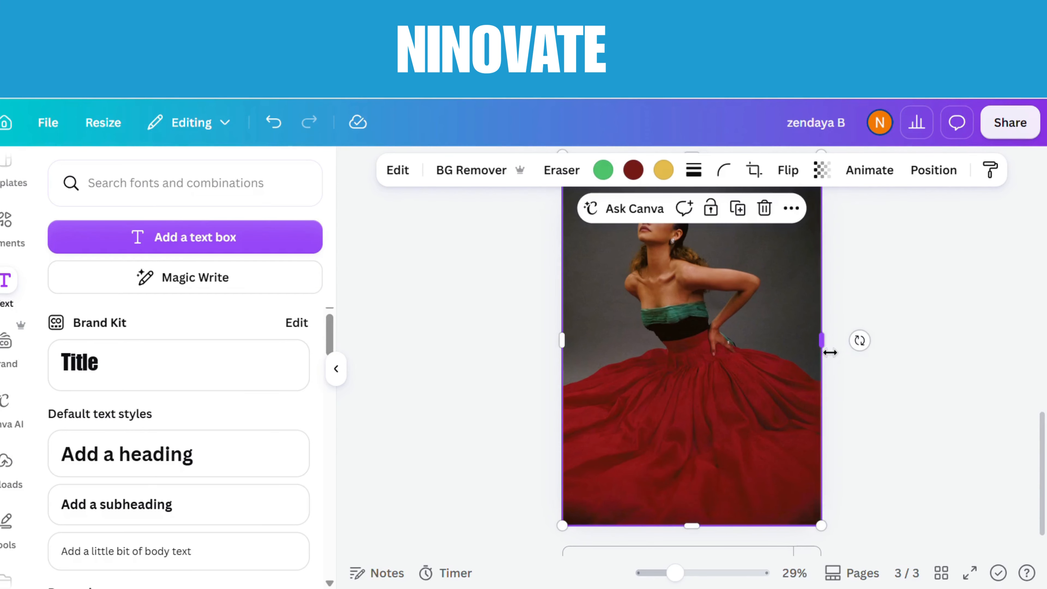
Step: Use Magic Grab to separate the woman in the red gown from the photo's background
left_click(402, 176)
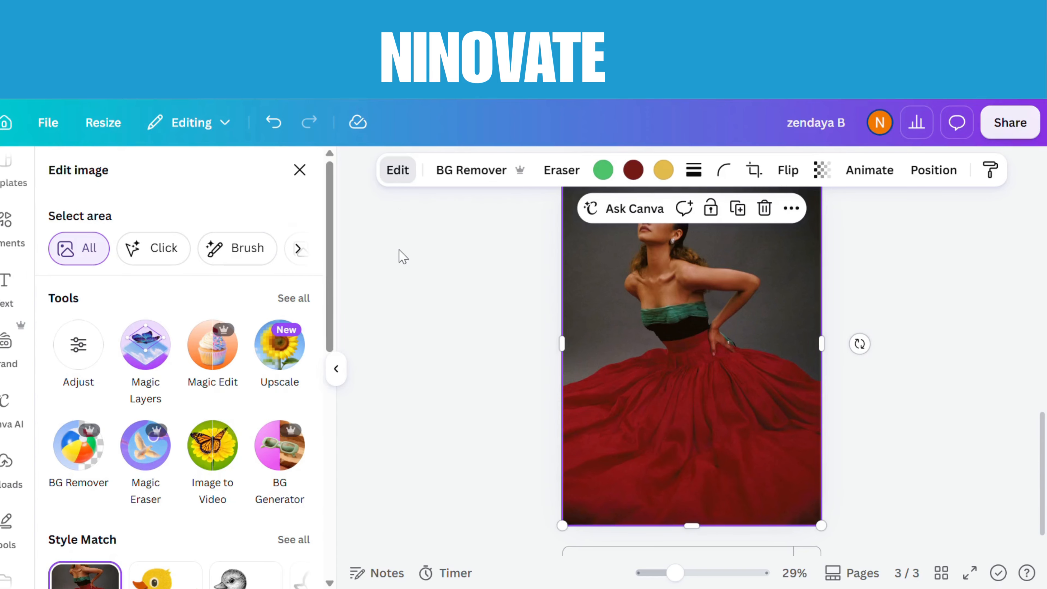
left_click(304, 298)
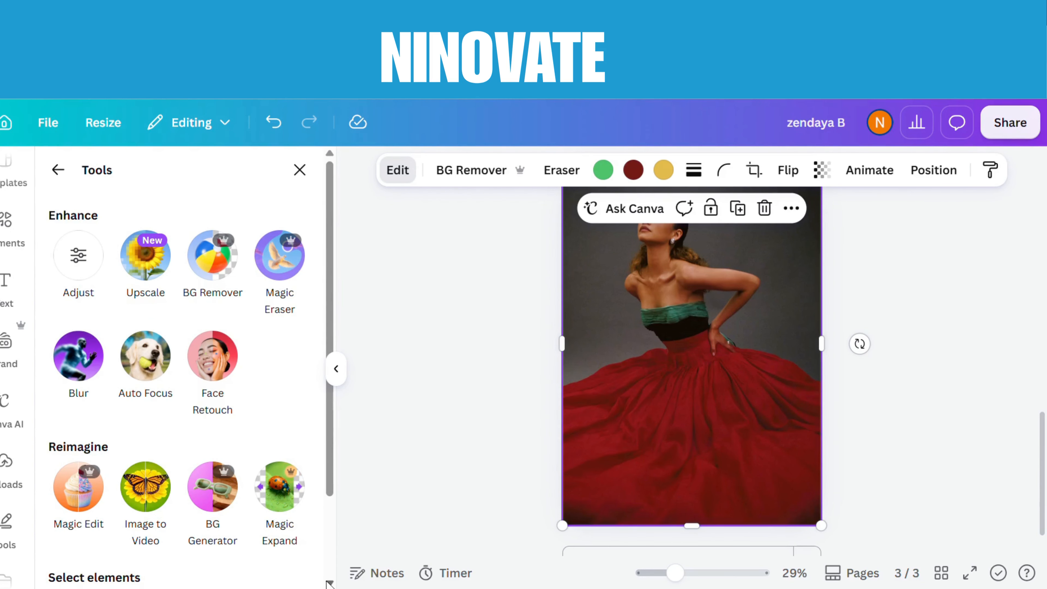
scroll(186, 412, "down", 3)
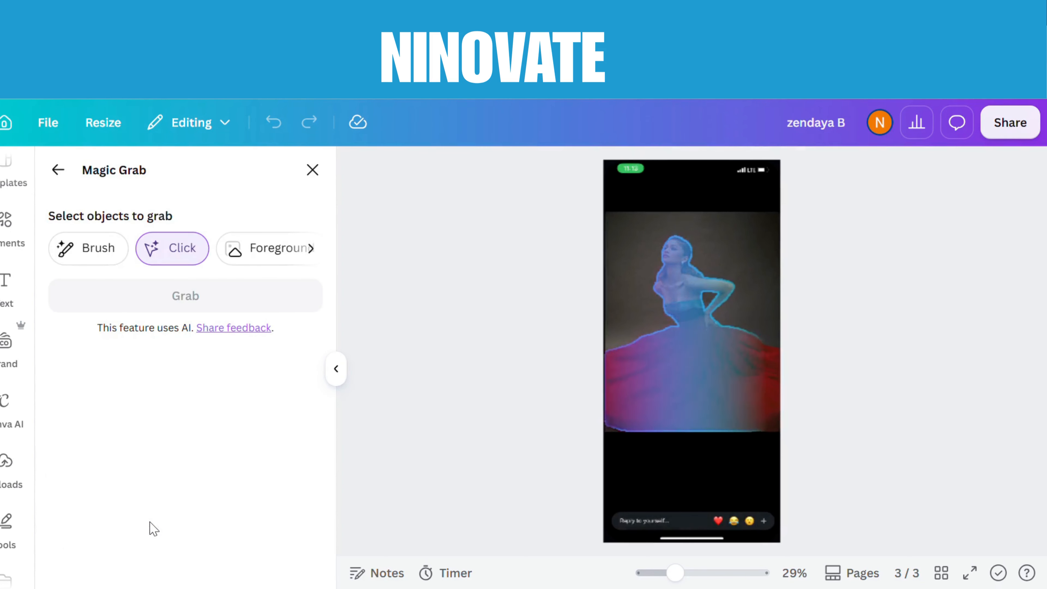
left_click(687, 322)
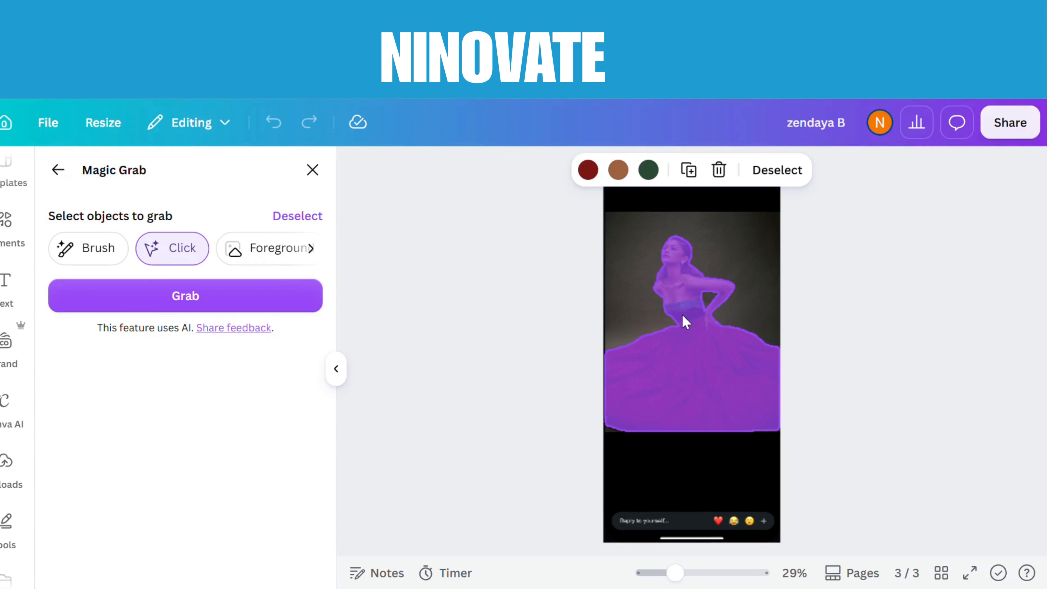
left_click(284, 289)
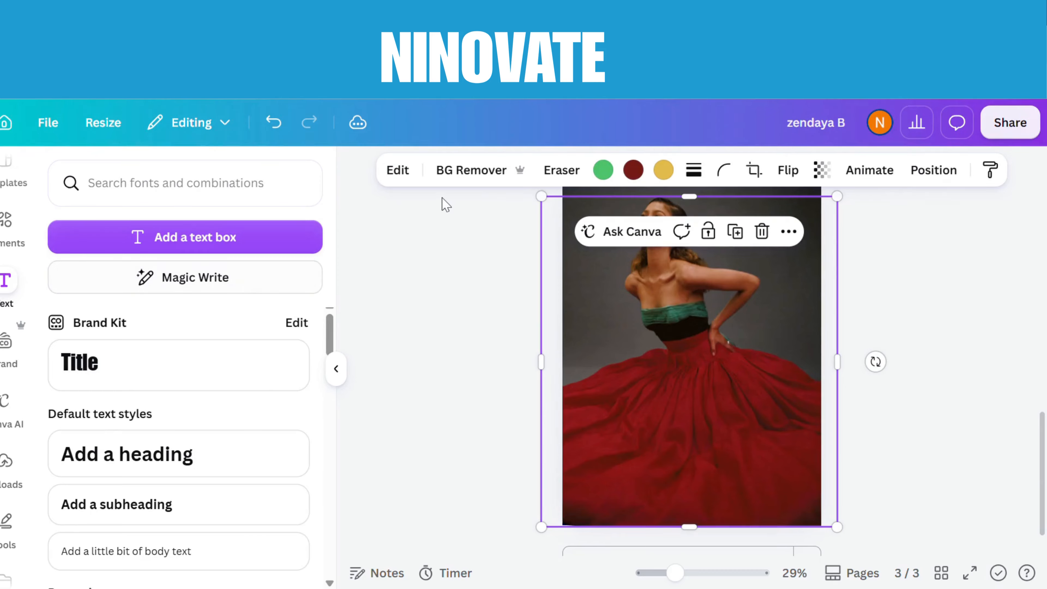
Step: Shrink the grabbed woman in the red gown and center her on the page, slightly above the middle
left_click_drag(554, 209, 627, 289)
left_click_drag(767, 388, 717, 332)
left_click_drag(586, 233, 602, 248)
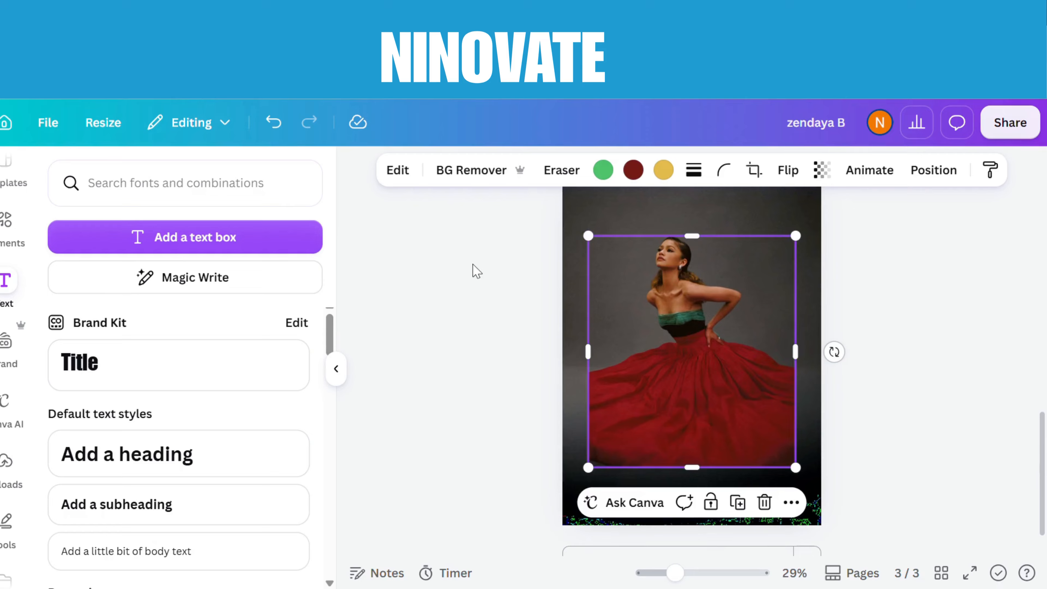
left_click(475, 271)
left_click_drag(711, 349, 711, 333)
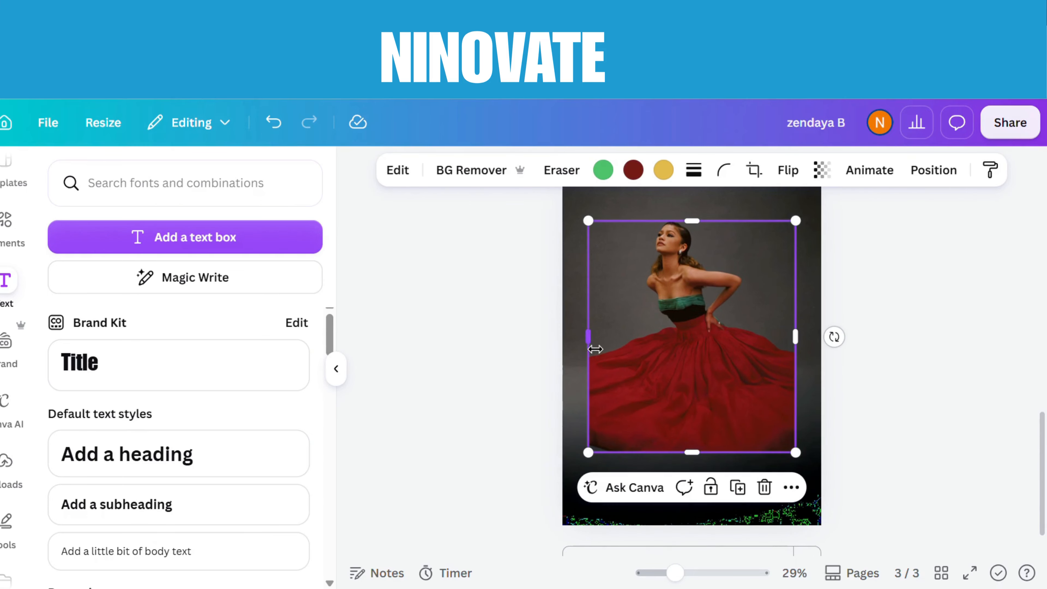
left_click_drag(595, 349, 588, 349)
left_click(603, 332)
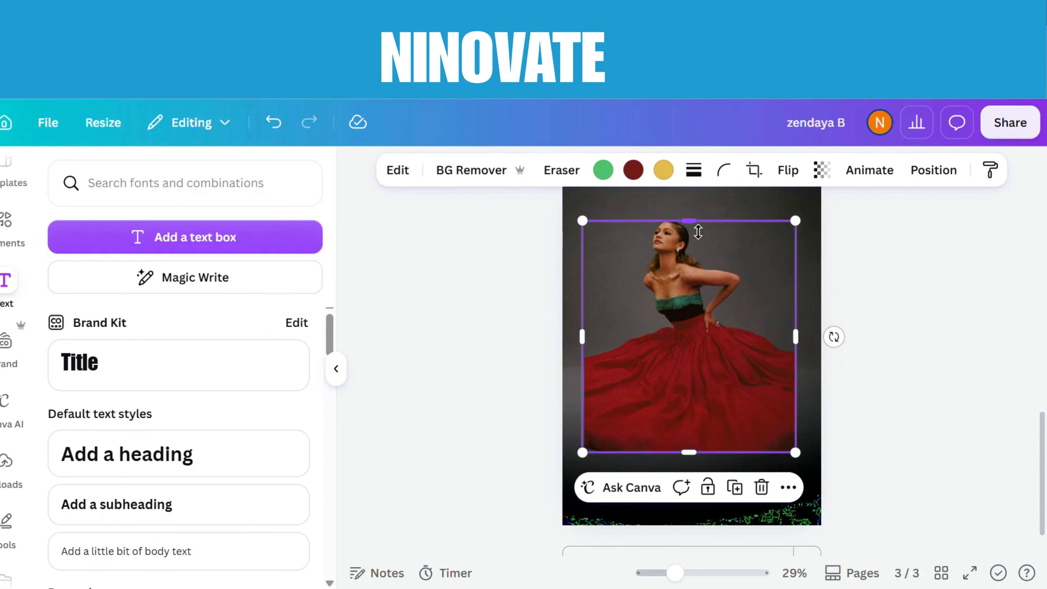
Step: Reorder the layers so the photo-filled dress sits above the dark background and below the woman
right_click(647, 285)
mouse_move(794, 283)
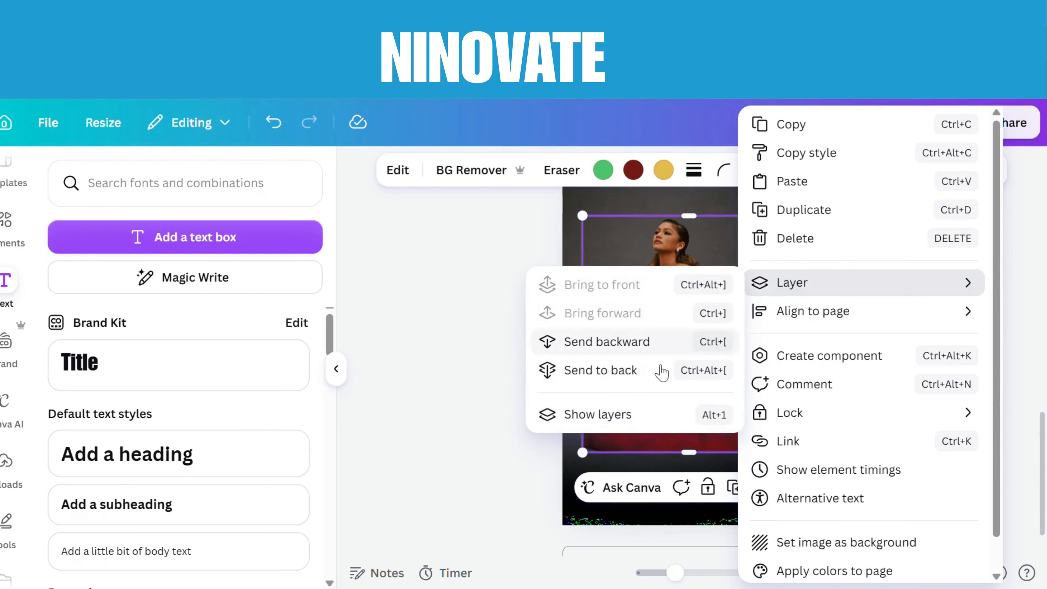
left_click(610, 414)
left_click_drag(241, 409, 232, 362)
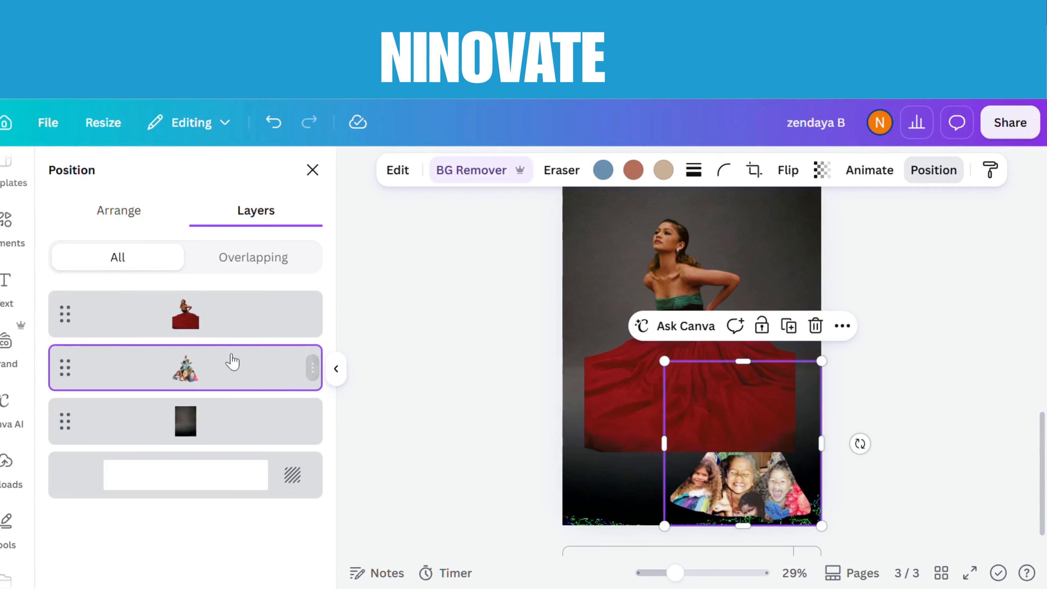
Step: Apply the Slate mono filter to the woman in the red gown and enlarge her slightly
left_click(598, 406)
left_click(416, 174)
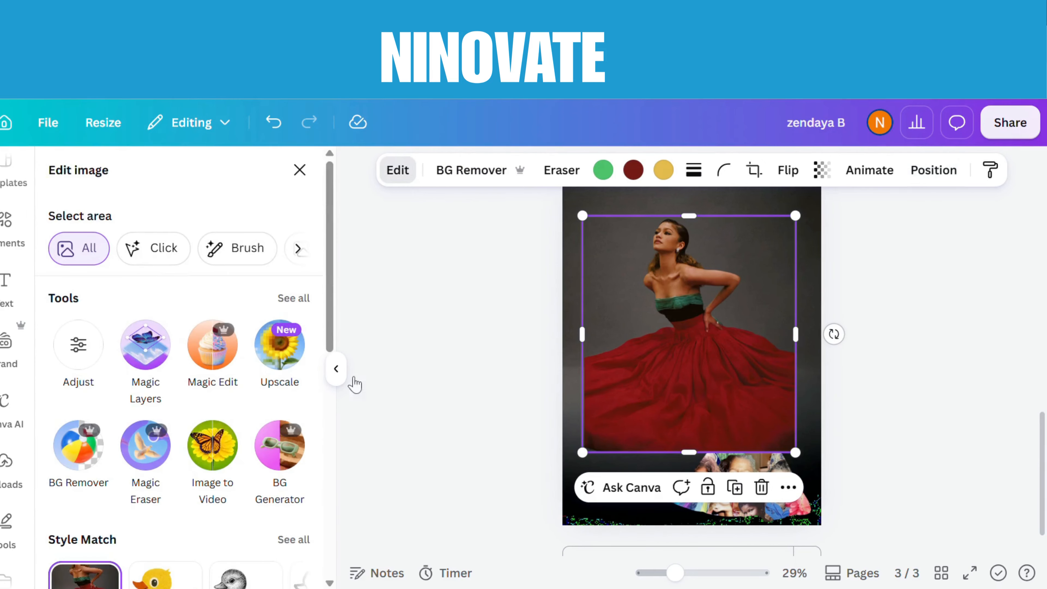
scroll(313, 474, "down", 6)
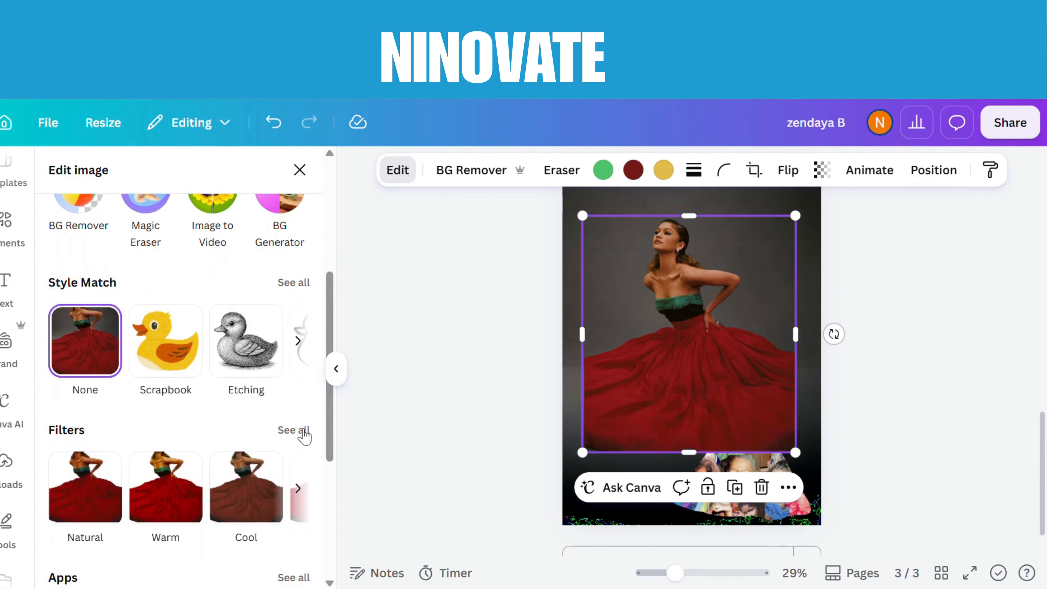
left_click(302, 431)
scroll(330, 578, "down", 15)
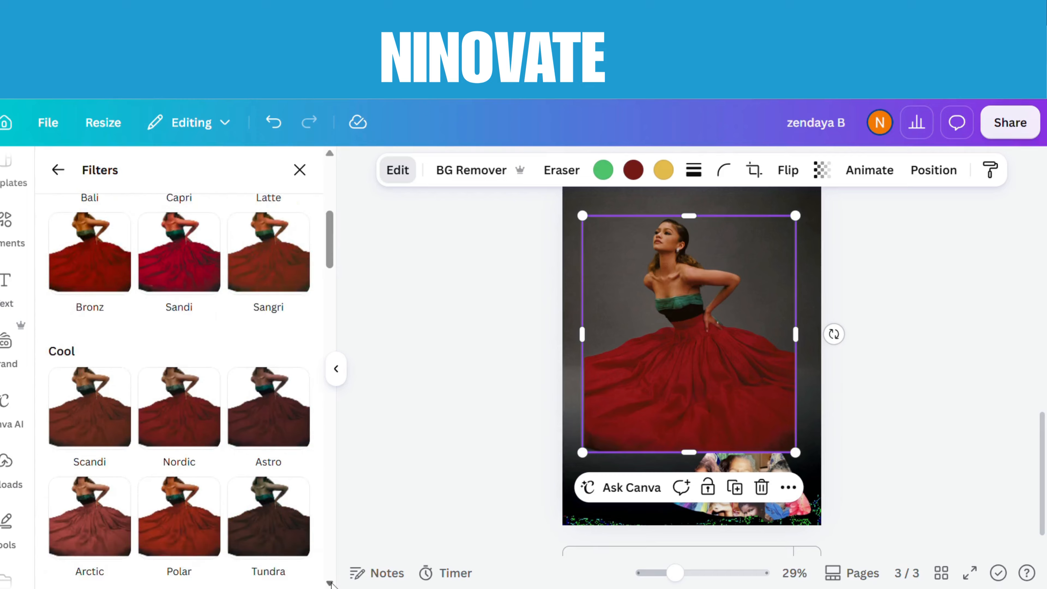
scroll(329, 581, "down", 8)
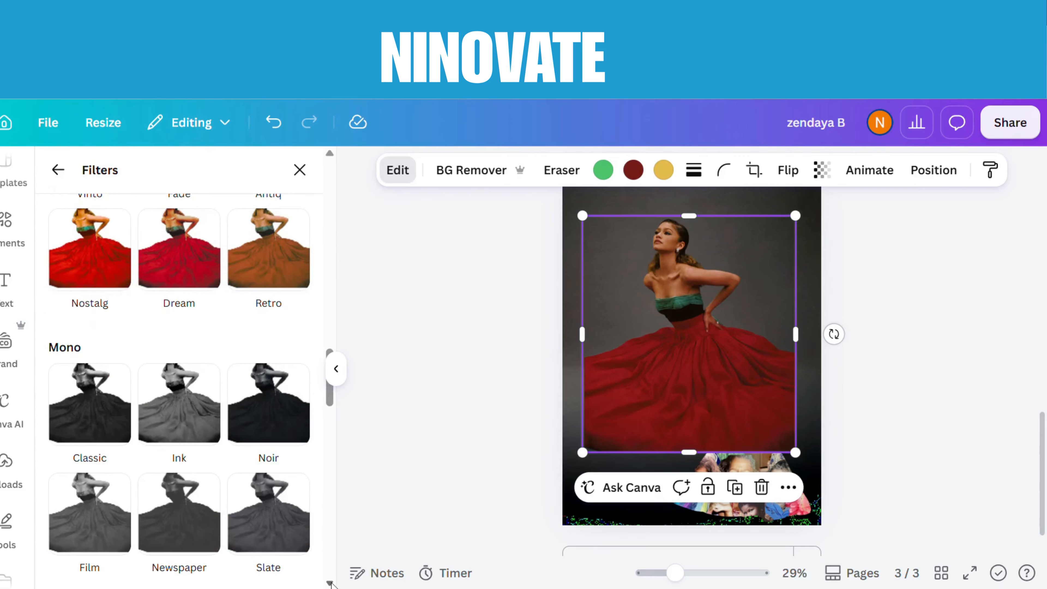
left_click(300, 491)
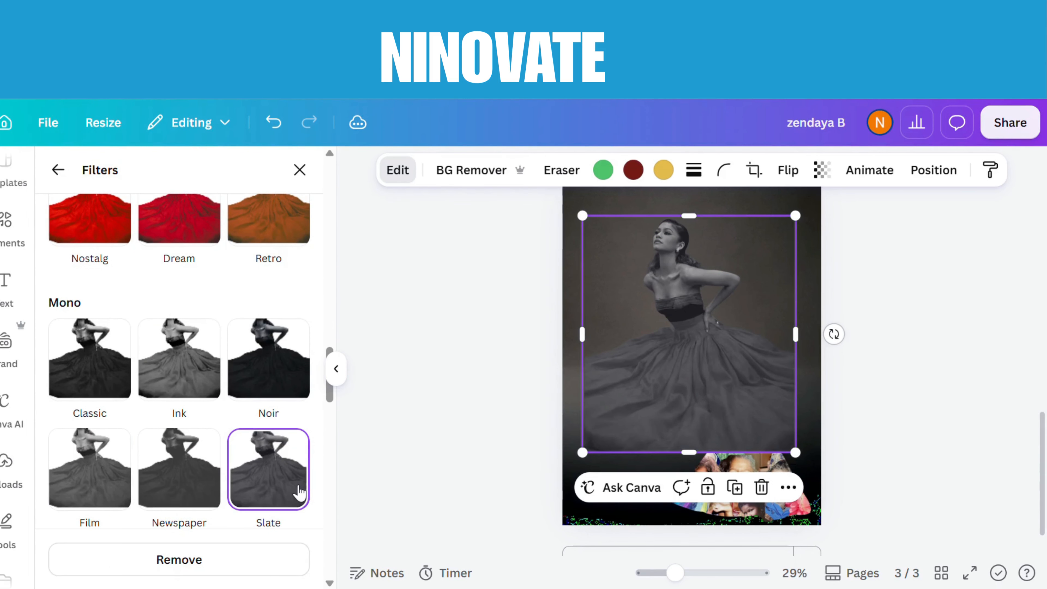
left_click_drag(590, 226, 586, 222)
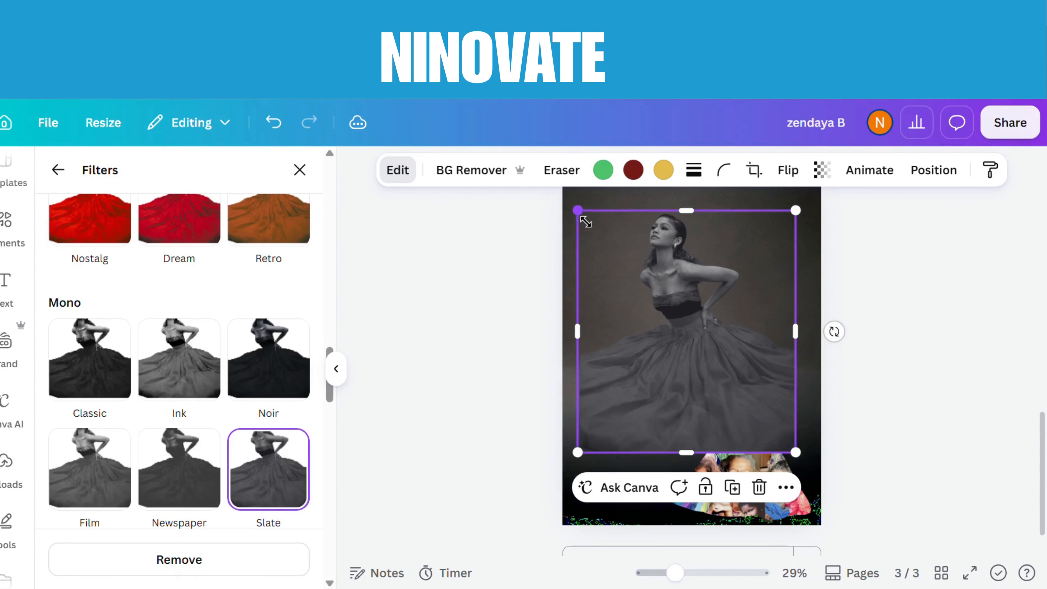
Step: Fade out the woman's skirt below the waist with Image Blender's Linear fade at strength 0 and save the result
scroll(17, 499, "down", 5)
scroll(17, 371, "down", 2)
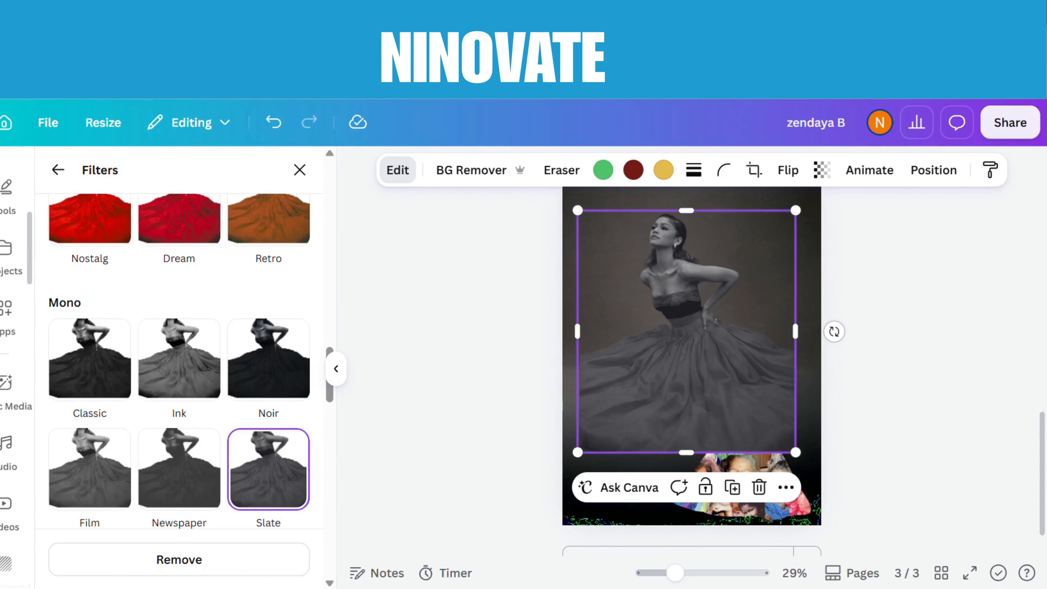
left_click(10, 313)
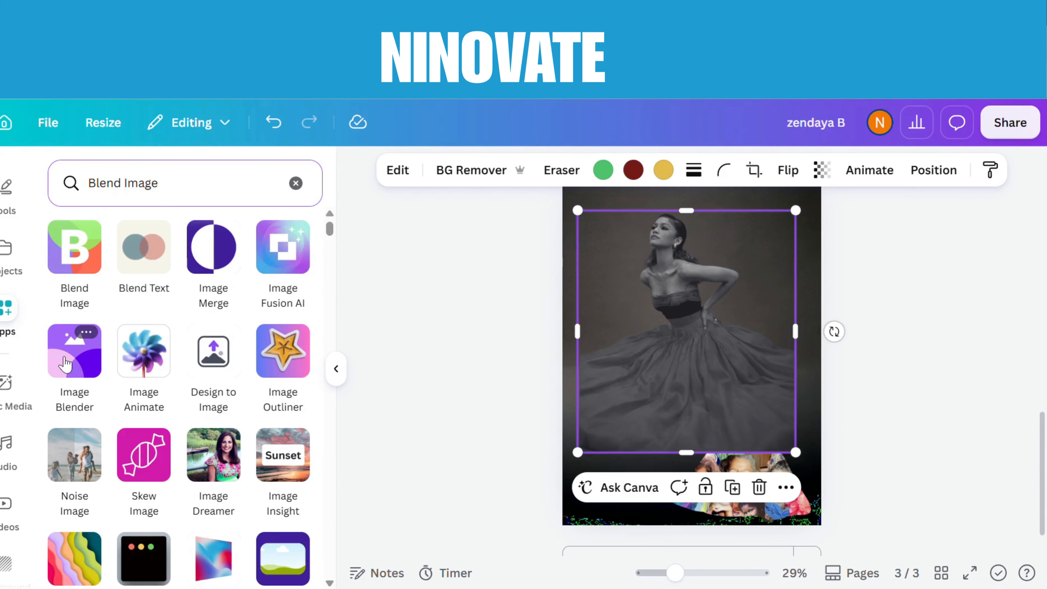
left_click(78, 357)
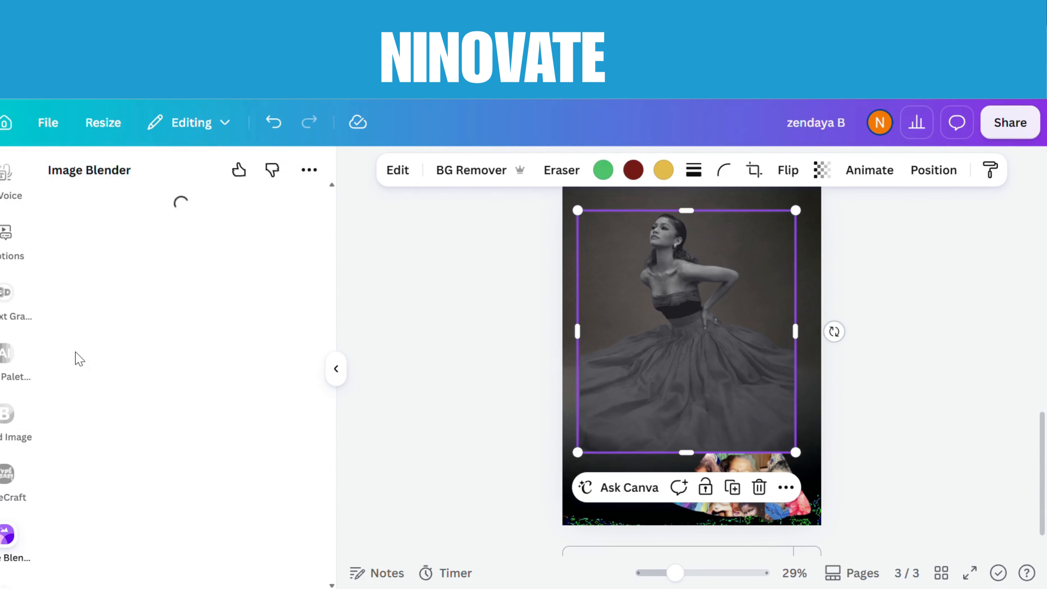
left_click(119, 311)
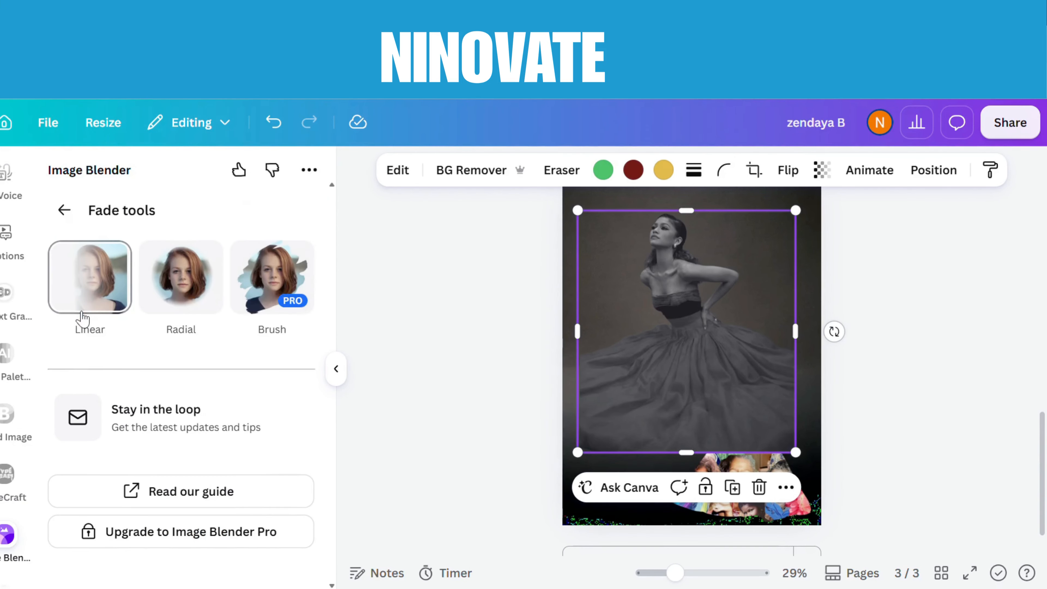
left_click(82, 317)
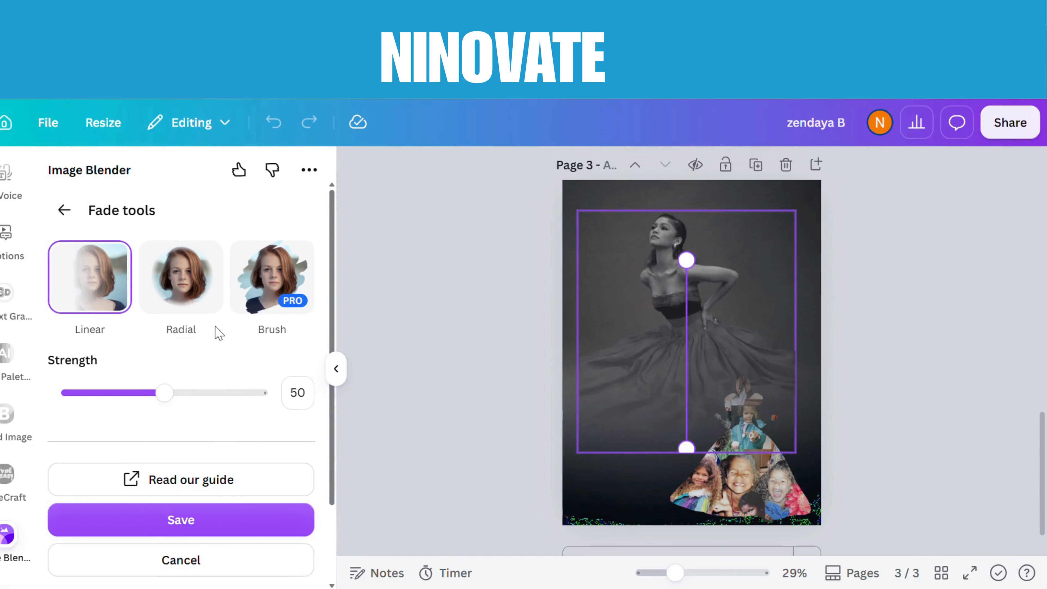
left_click_drag(679, 452, 691, 373)
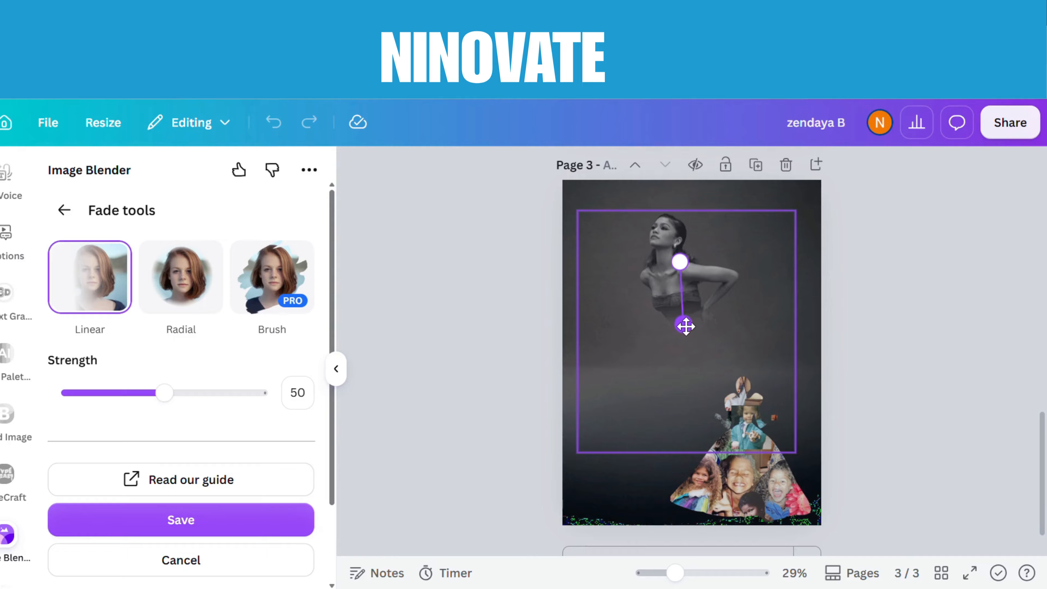
left_click_drag(168, 394, 85, 414)
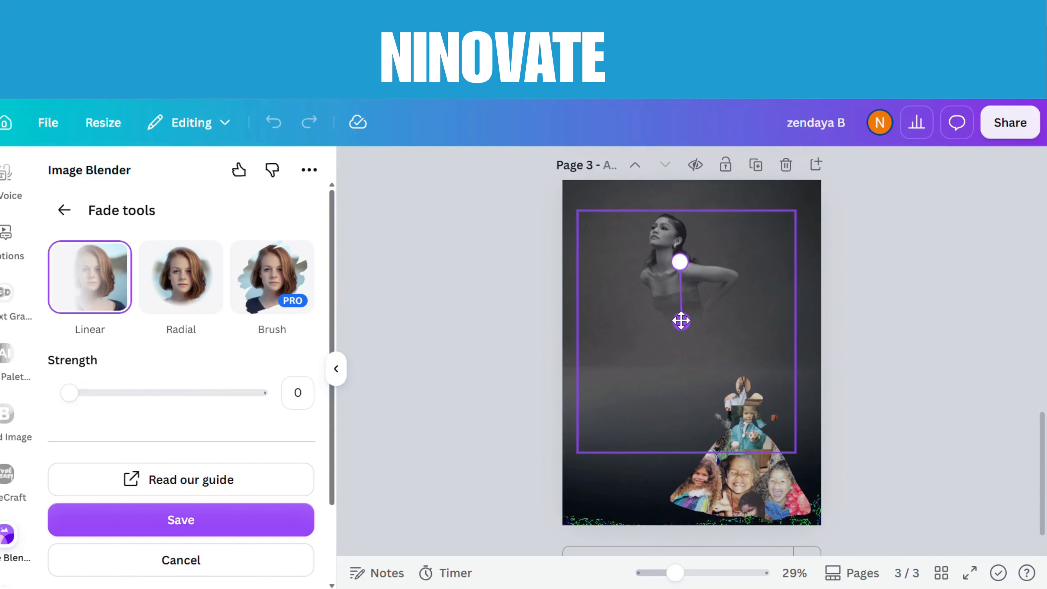
left_click(191, 520)
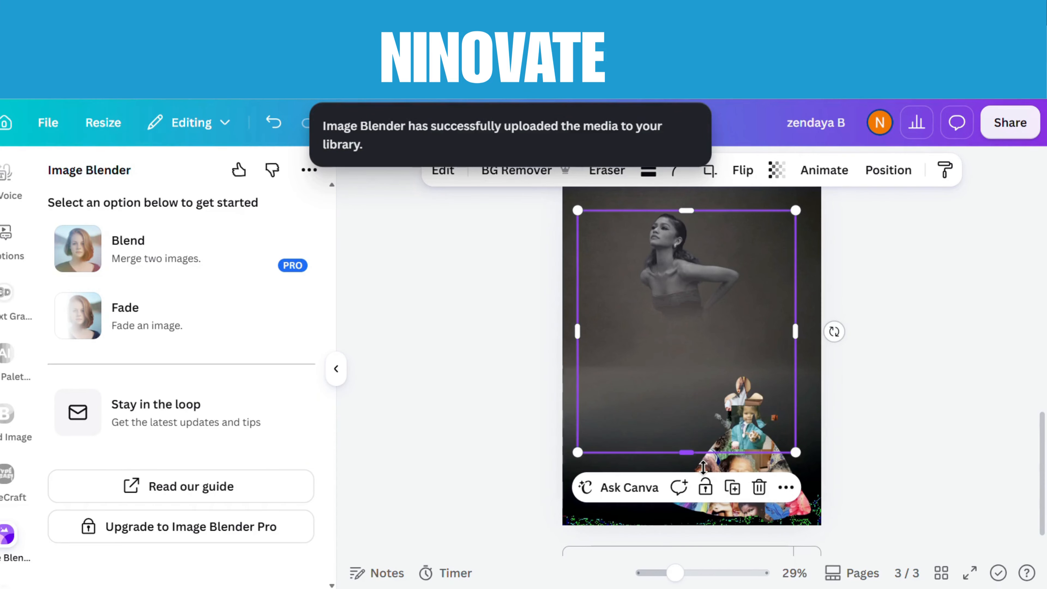
Step: Crop the empty margins around the faded portrait, enlarge it, and center the photo-filled dress beneath the woman
left_click_drag(703, 467, 701, 355)
left_click_drag(799, 290, 768, 295)
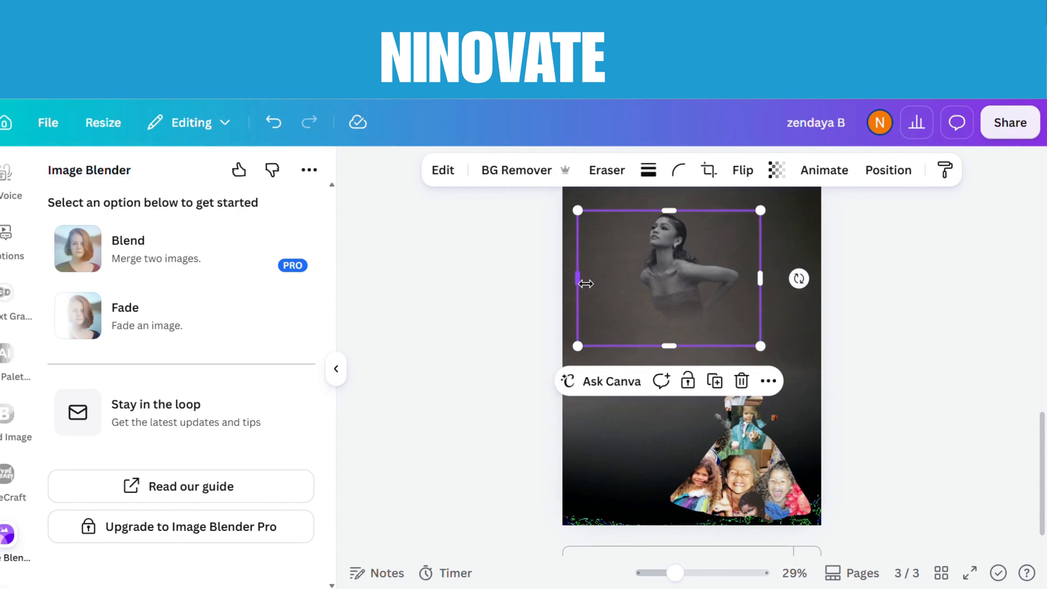
left_click_drag(582, 282, 592, 281)
left_click_drag(762, 345, 780, 362)
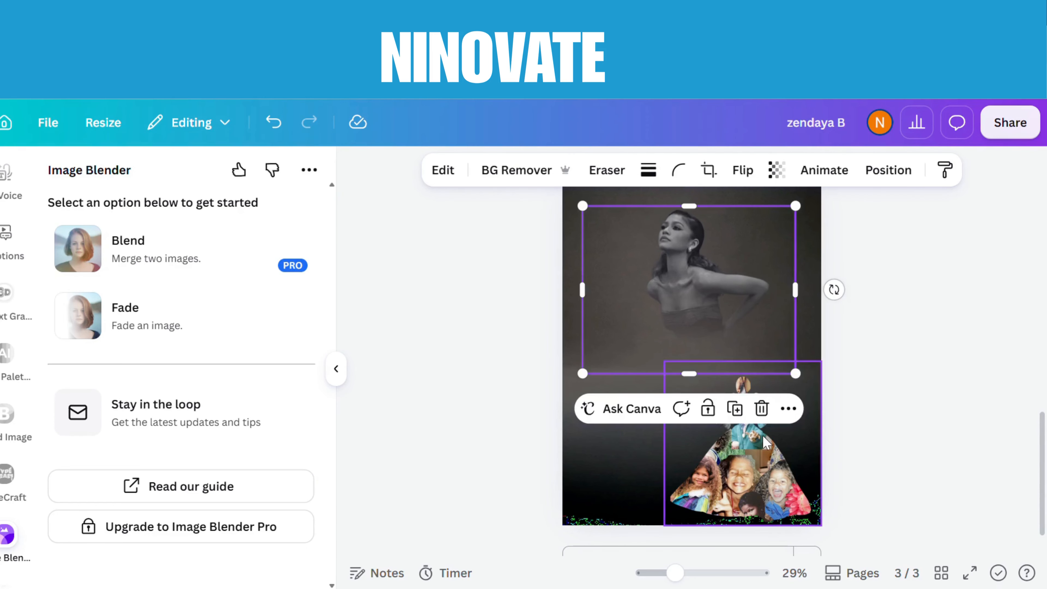
left_click_drag(753, 472, 709, 388)
left_click_drag(630, 456, 618, 468)
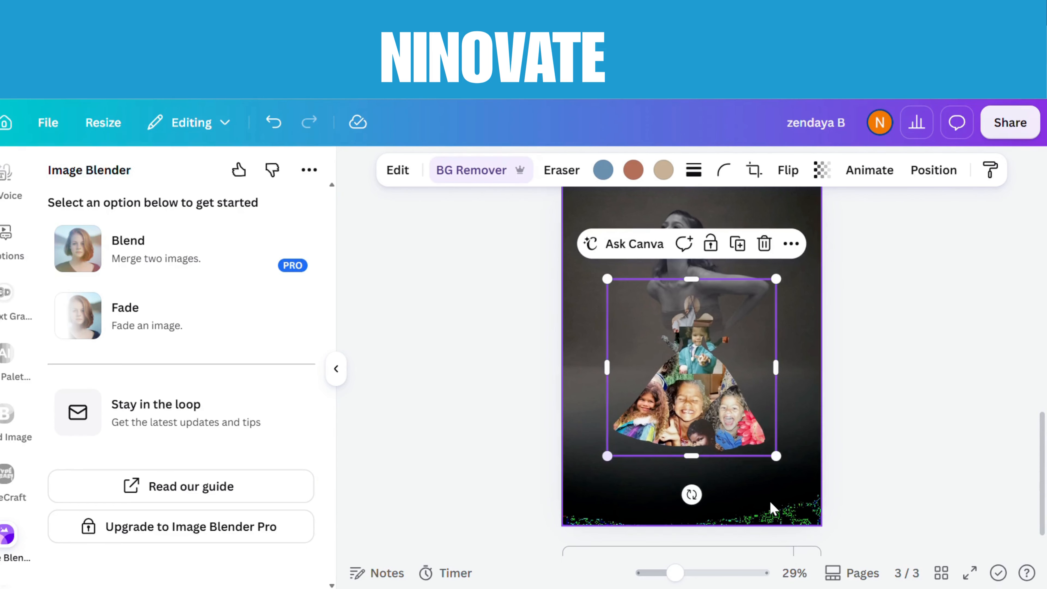
Step: Enlarge and reposition the dark background so its green speckles fall outside the page while it still fills the page
left_click(788, 511)
left_click_drag(692, 526, 729, 547)
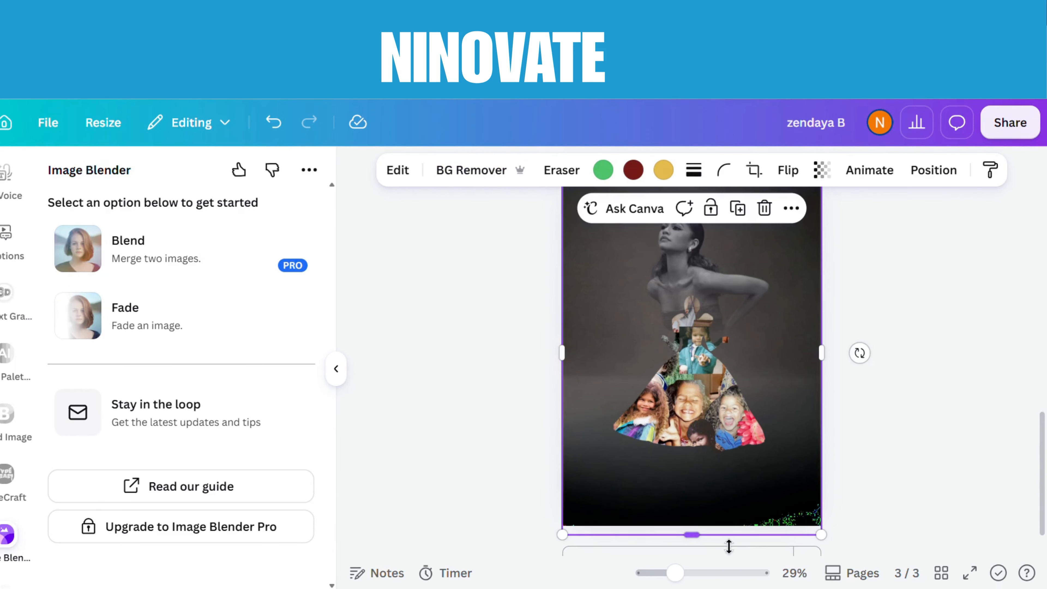
left_click_drag(738, 503, 748, 510)
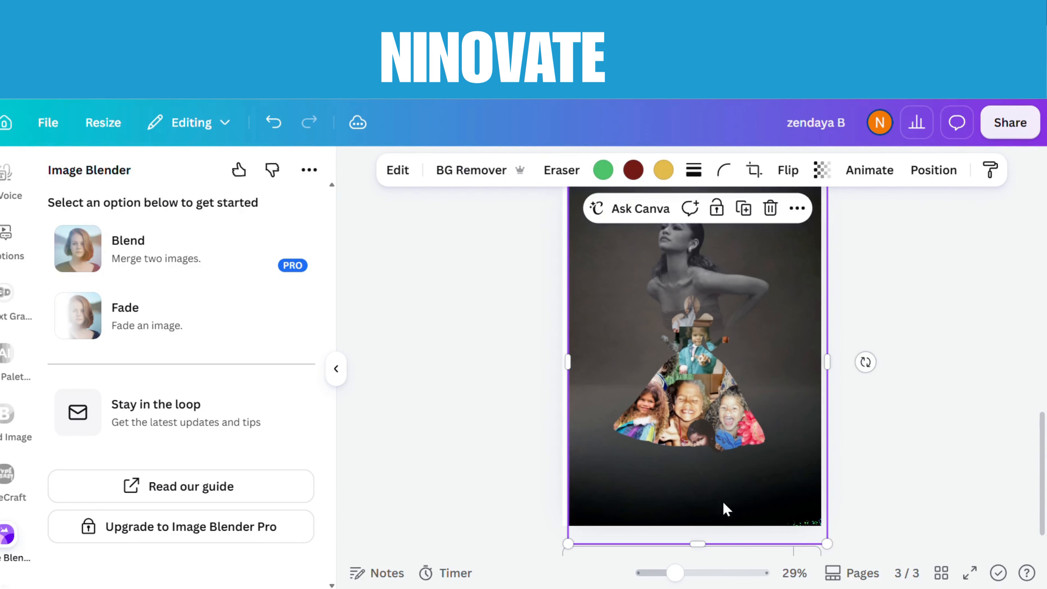
left_click_drag(573, 550, 561, 552)
left_click_drag(697, 549, 698, 536)
Step: Enlarge the photo-filled dress to nearly the page width and line it up under the woman's waist
left_click(694, 427)
left_click_drag(620, 462, 590, 491)
left_click_drag(787, 290, 811, 264)
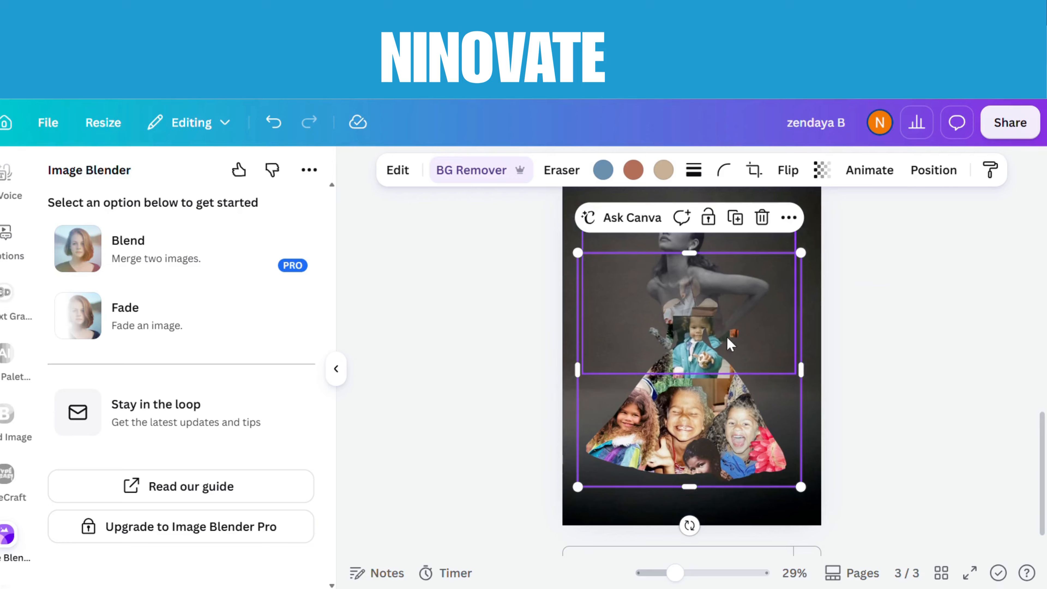
left_click_drag(700, 405, 701, 397)
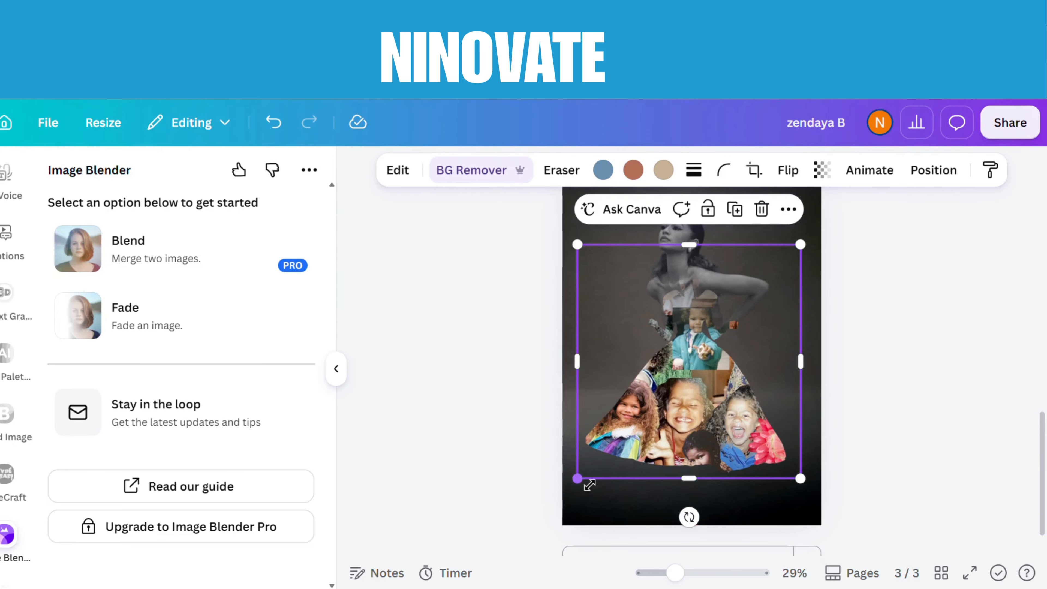
left_click_drag(584, 482, 585, 500)
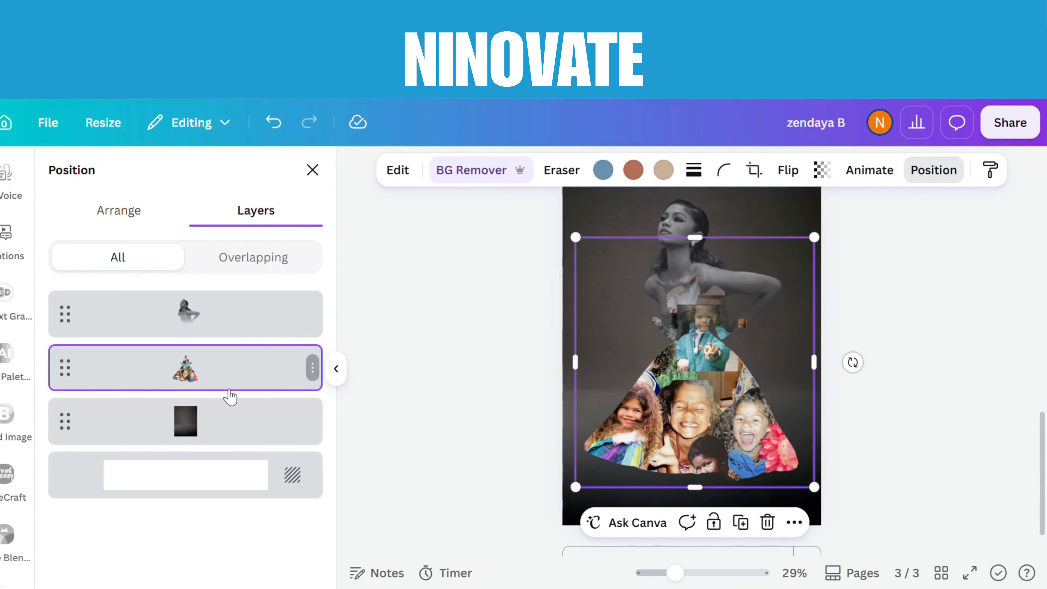
Step: Bring the photo-filled dress in front of the woman's portrait in the layer order
mouse_move(228, 389)
left_mouse_down()
mouse_move(226, 339)
mouse_move(212, 389)
left_mouse_up()
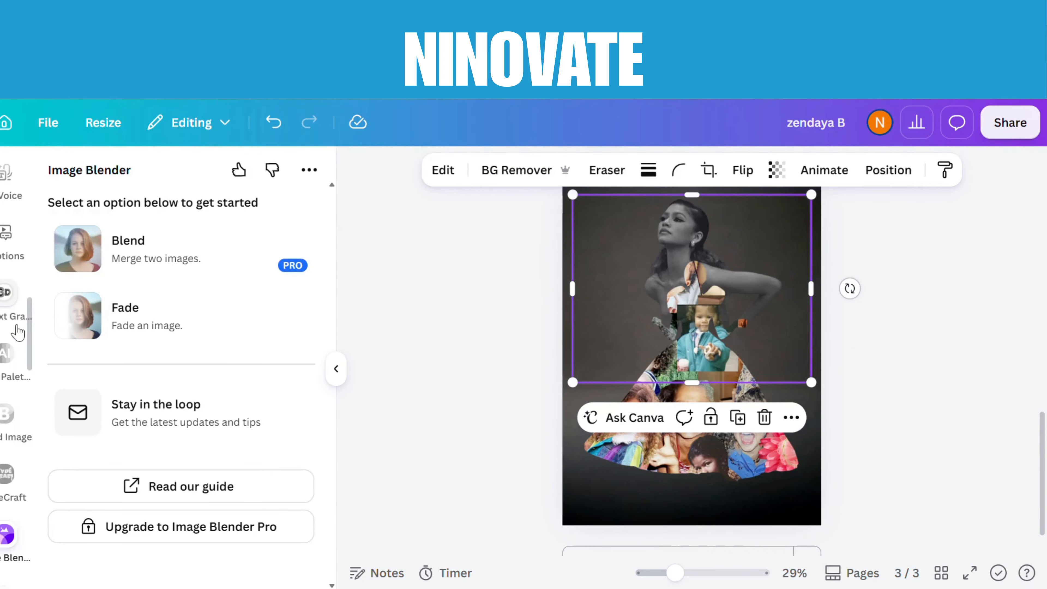
Step: Add a heading to the poster page with the text Z
scroll(17, 332, "up", 10)
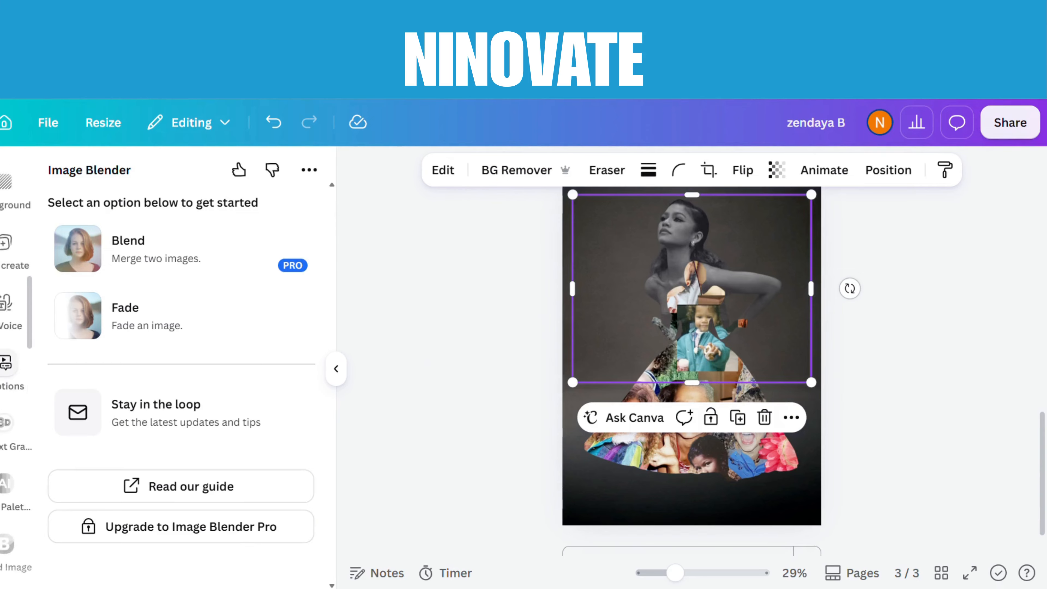
scroll(14, 333, "up", 4)
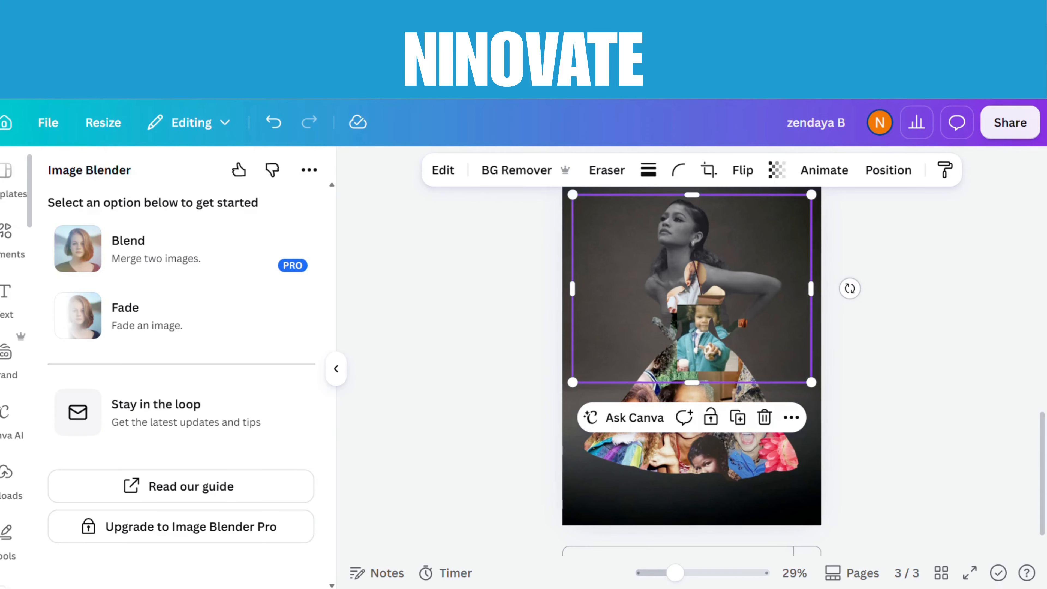
left_click(24, 293)
left_click(162, 460)
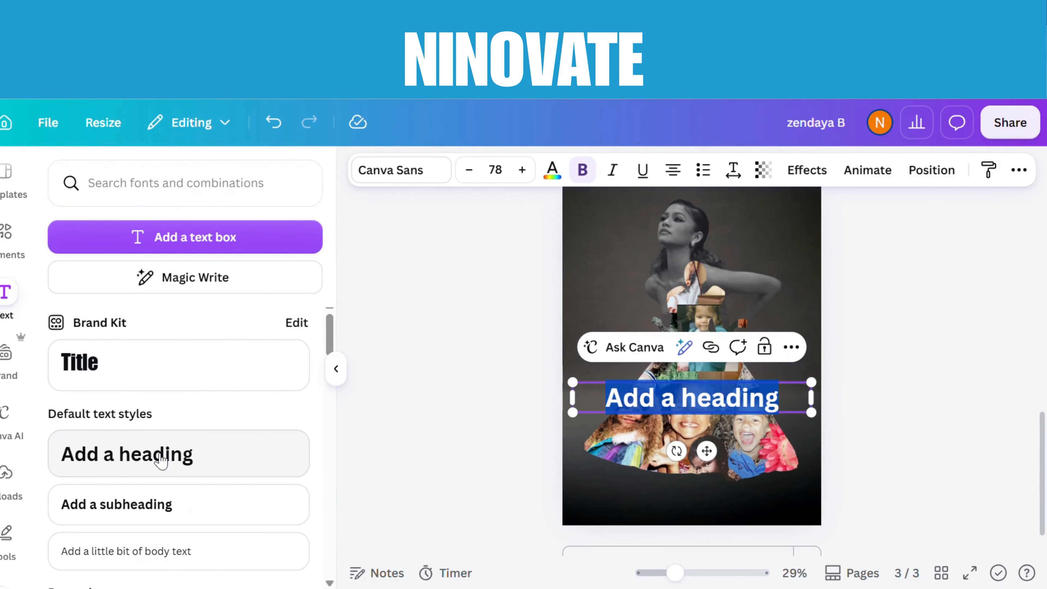
type("Z")
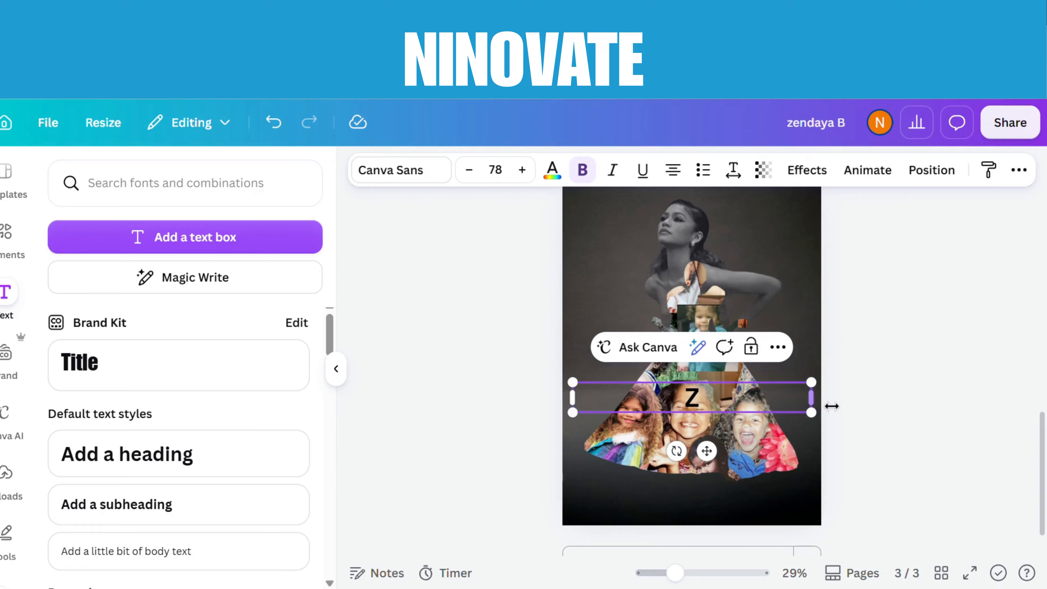
Step: Narrow the Z's text box and enlarge the letter to font size 406, placing it over the middle of the page
left_click_drag(832, 407, 621, 408)
left_click_drag(598, 404, 472, 257)
double_click(531, 388)
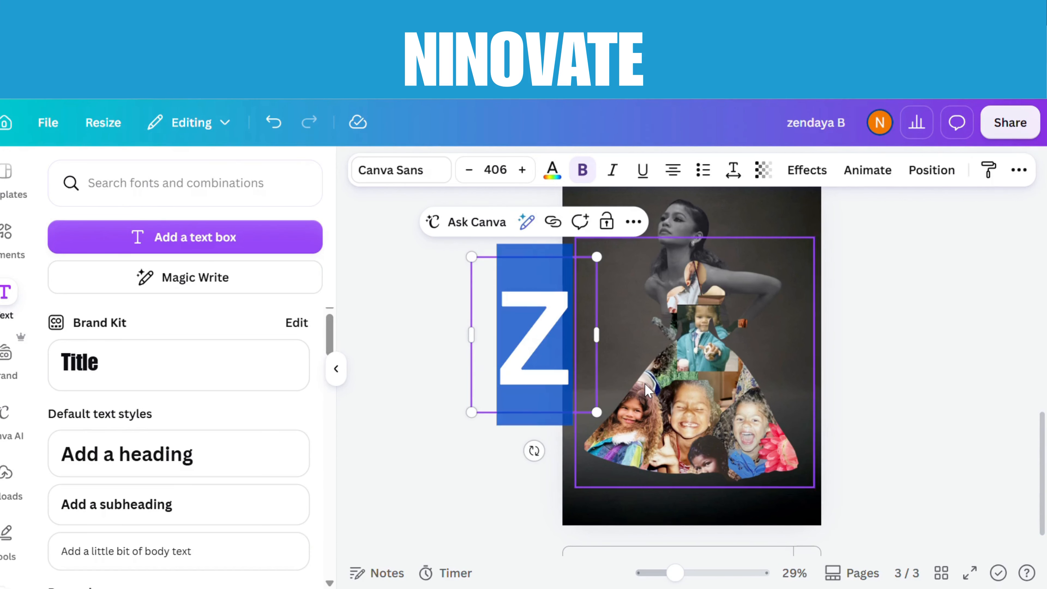
left_click(458, 400)
left_click_drag(582, 351, 705, 351)
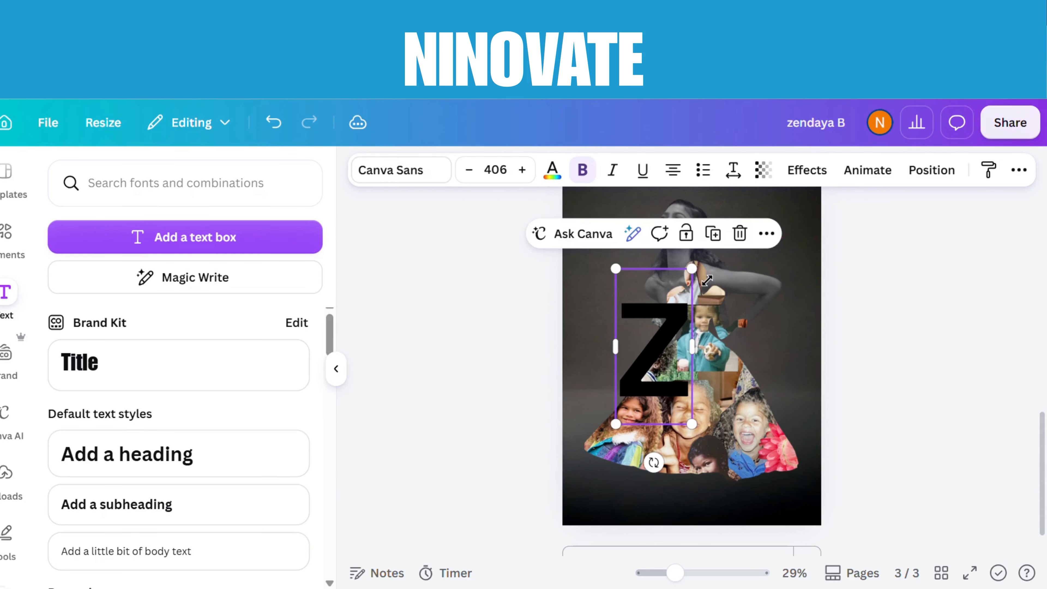
Step: Enlarge the Z to font size 1299 and position it so the letter nearly fills the page
left_click_drag(695, 271, 807, 173)
left_click_drag(618, 429, 573, 522)
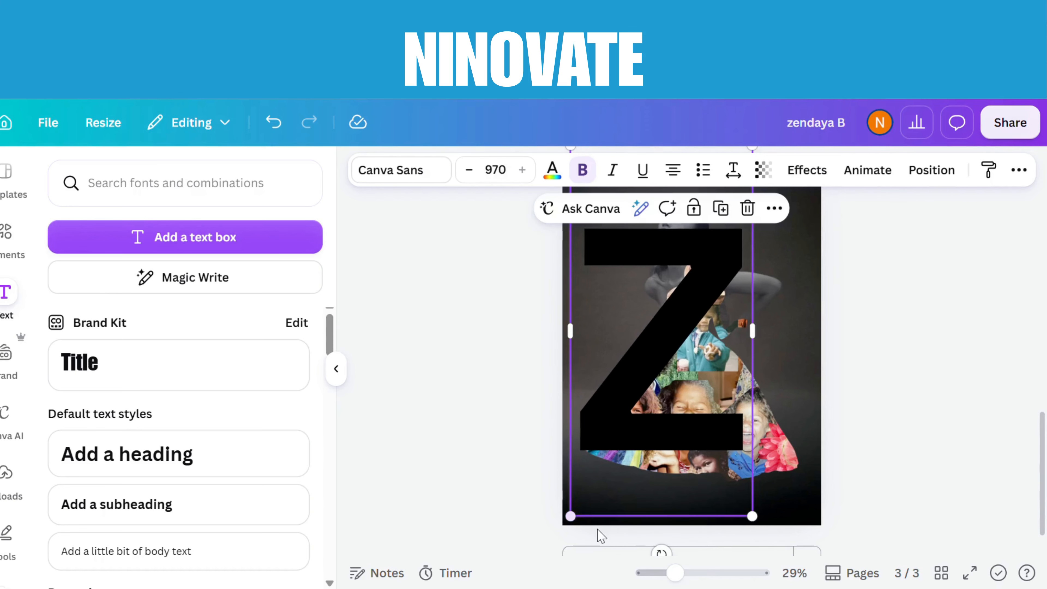
left_click_drag(752, 516, 854, 505)
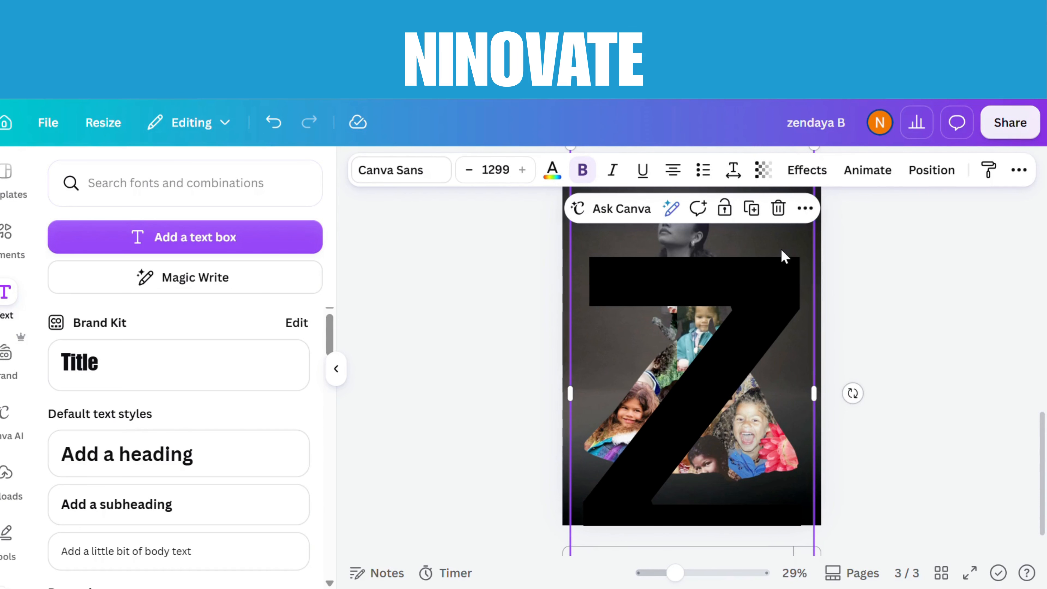
left_click_drag(703, 371, 689, 311)
Step: Move the Z's layer behind the woman and the photo-filled dress, keeping it in front of the dark background
right_click(689, 311)
mouse_move(730, 304)
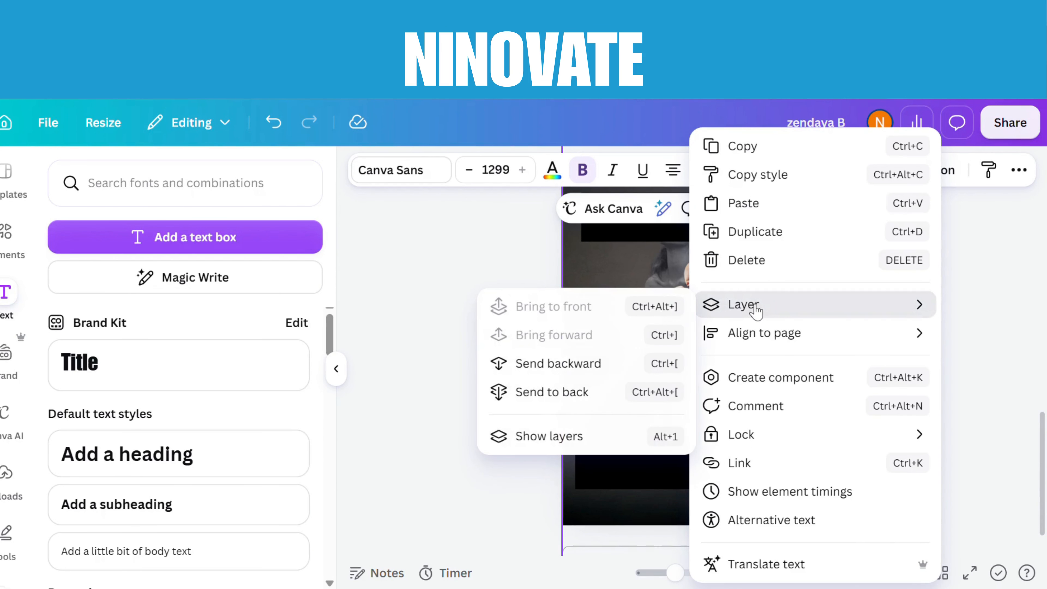
left_click(564, 439)
left_click_drag(248, 323, 251, 433)
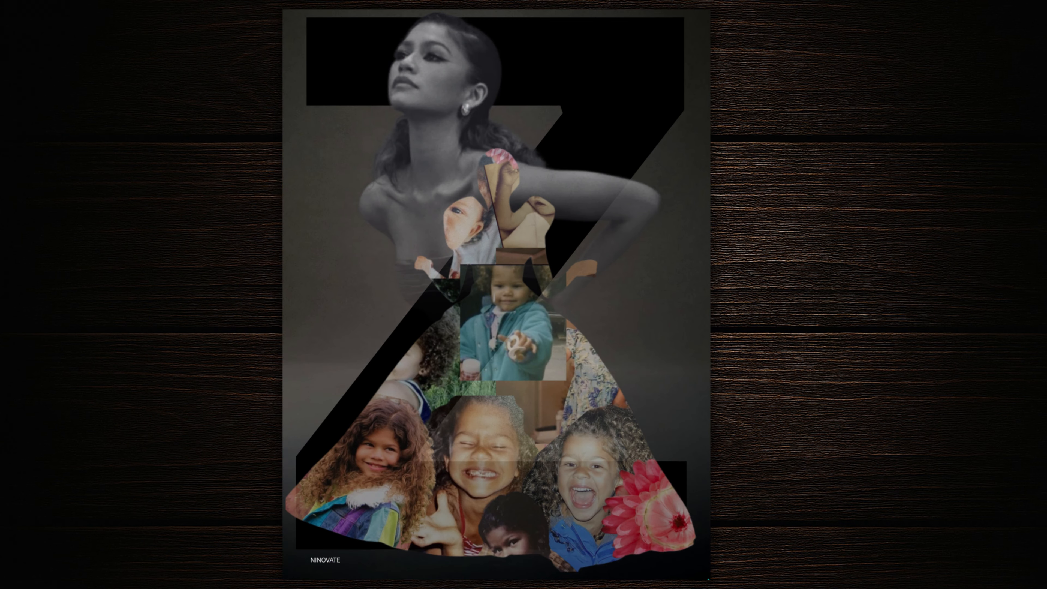